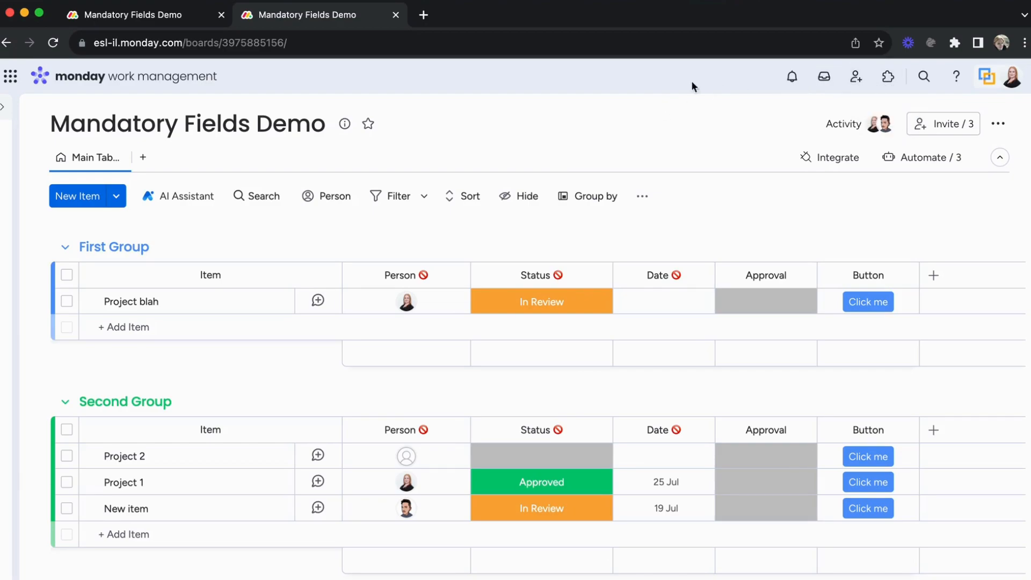
# - Search the app marketplace for mandatory and open the Mandatory Fields app
pyautogui.click(895, 84)
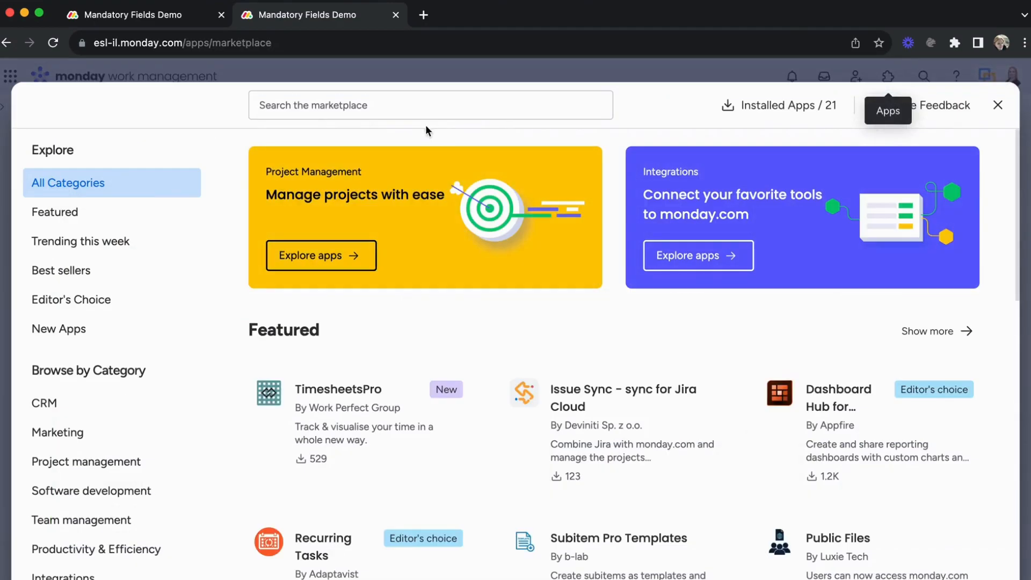
pyautogui.click(414, 104)
pyautogui.write('mandatory')
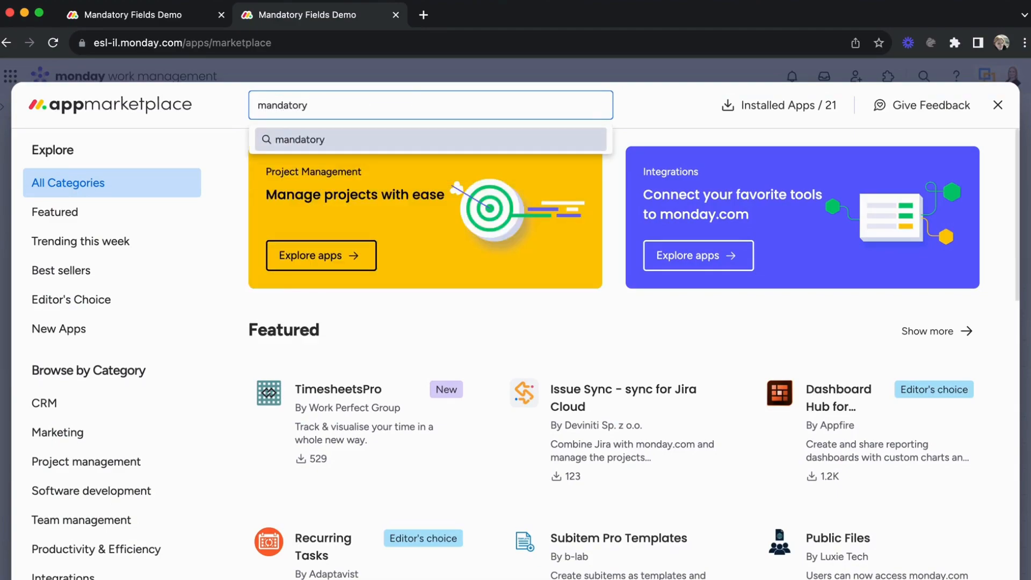
pyautogui.press('Return')
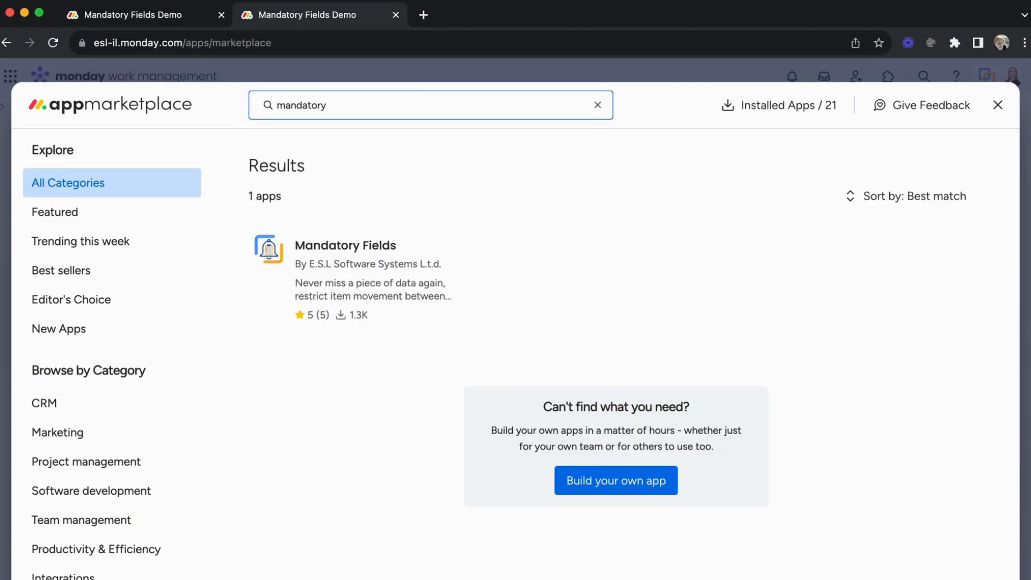
pyautogui.click(304, 268)
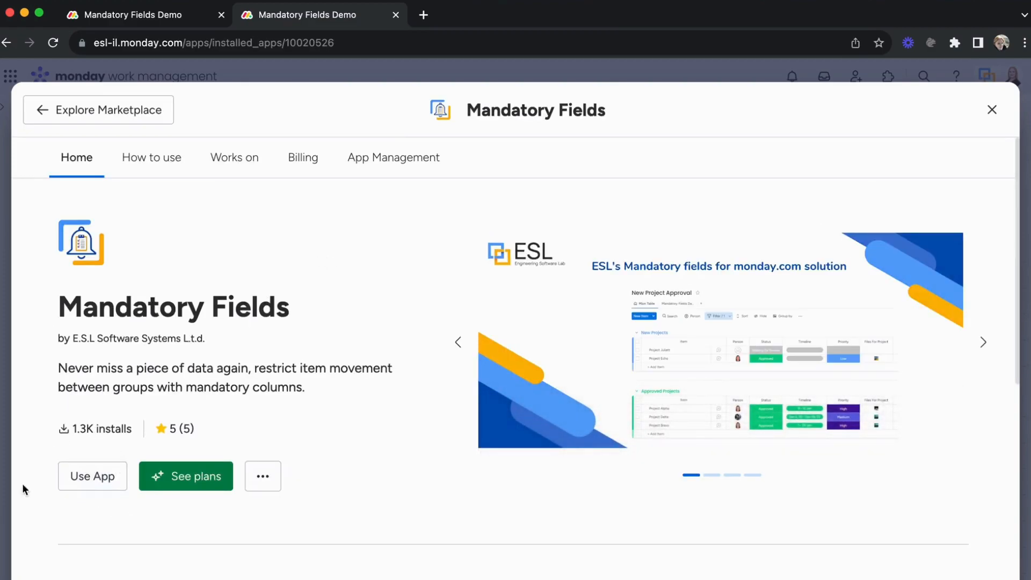
# - Add the Mandatory Fields app to the Mandatory Fields Demo board in the ESL Application Portfolio workspace
pyautogui.click(91, 480)
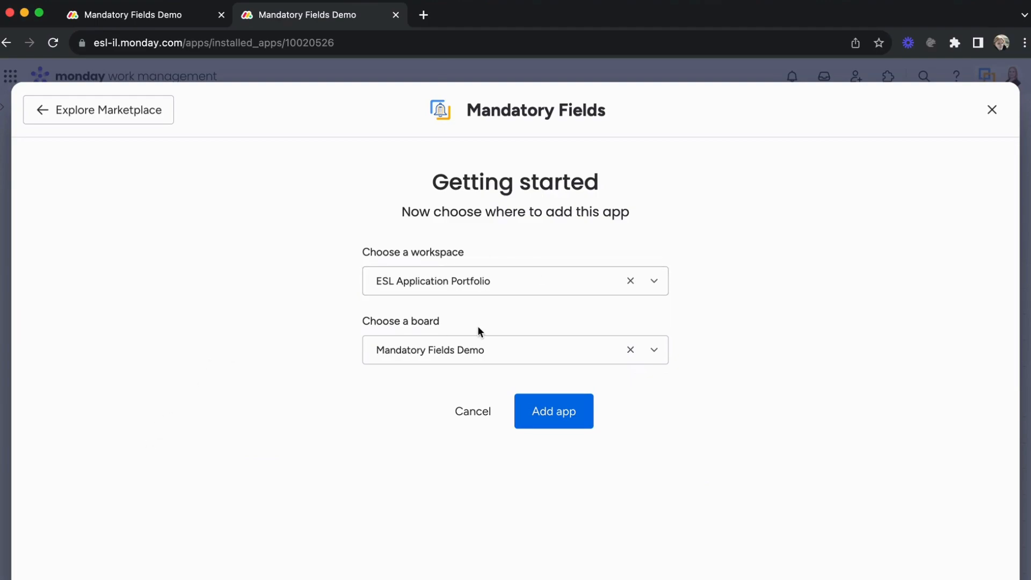
pyautogui.click(542, 411)
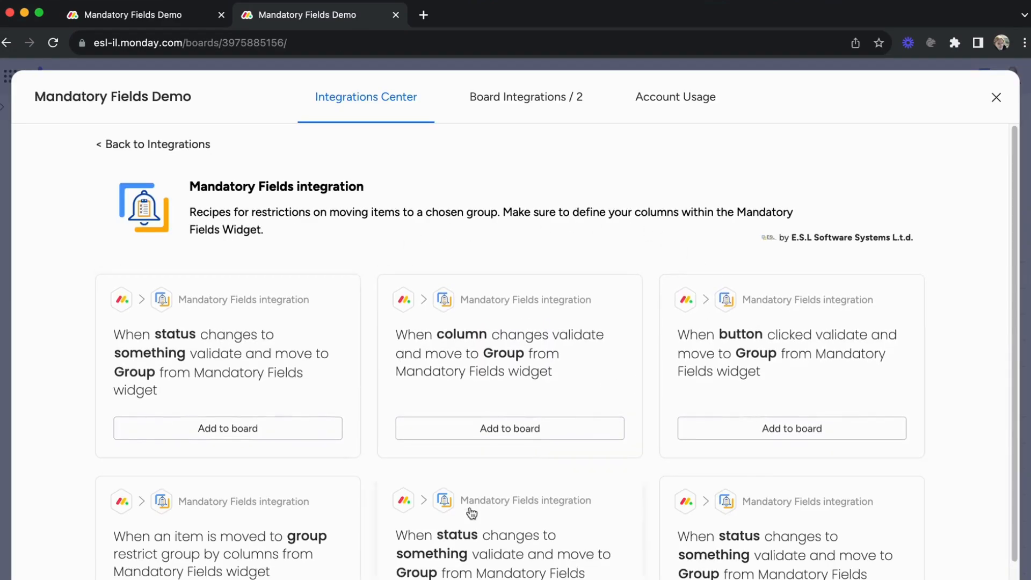
pyautogui.click(996, 101)
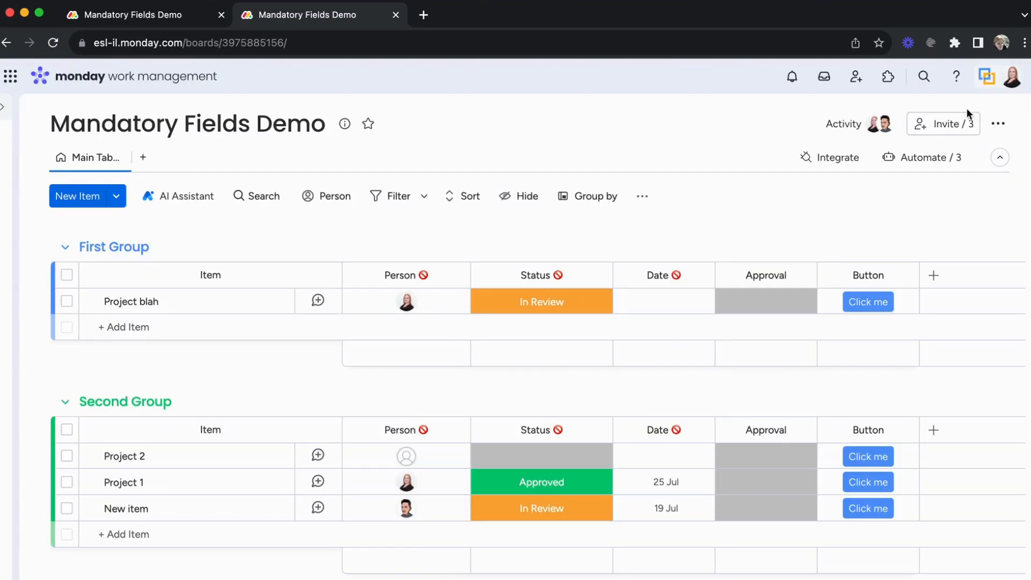
# - Add a blank board view named Mandatory Fields
pyautogui.click(143, 157)
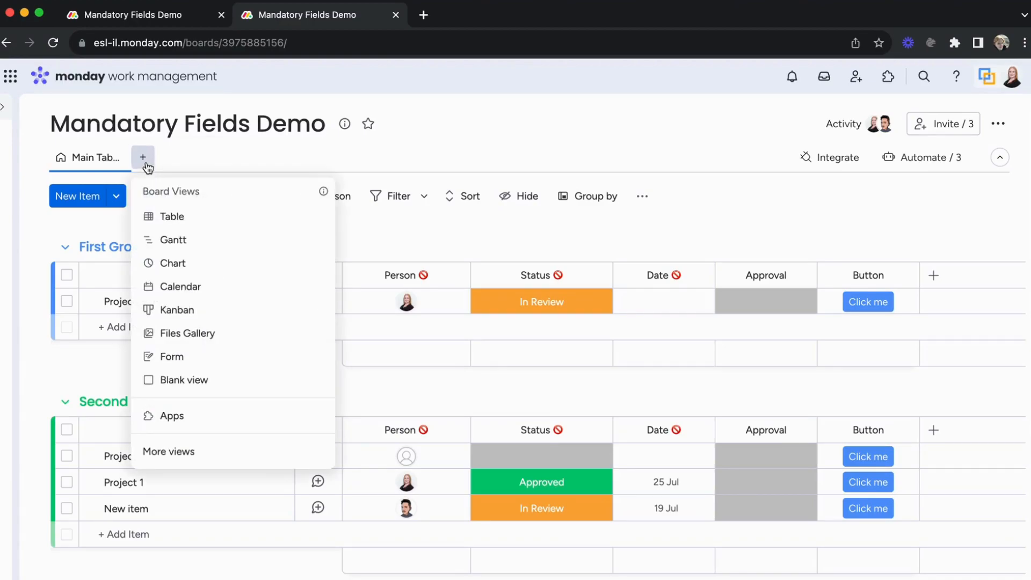
pyautogui.click(162, 381)
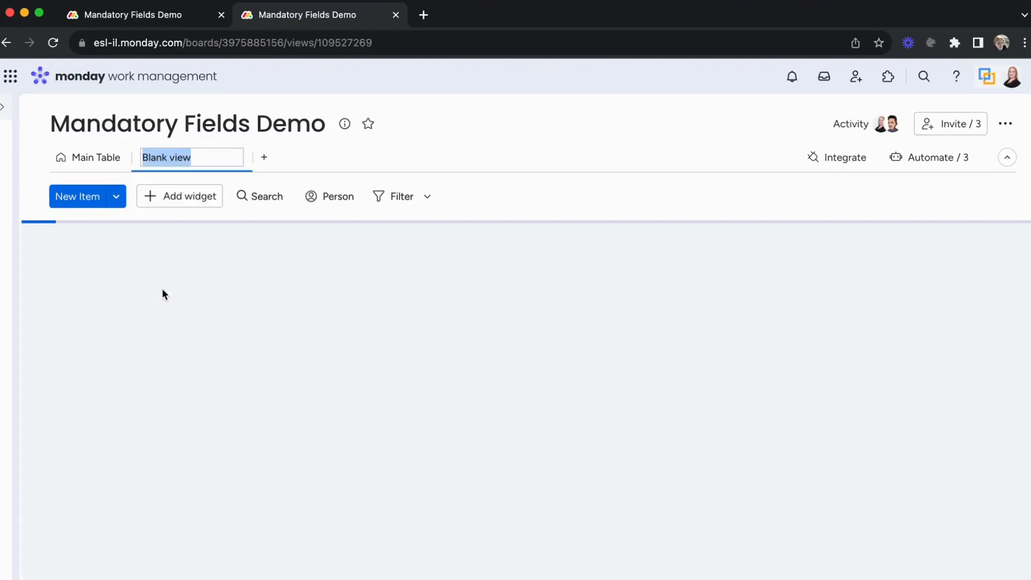
pyautogui.write('Mandatory')
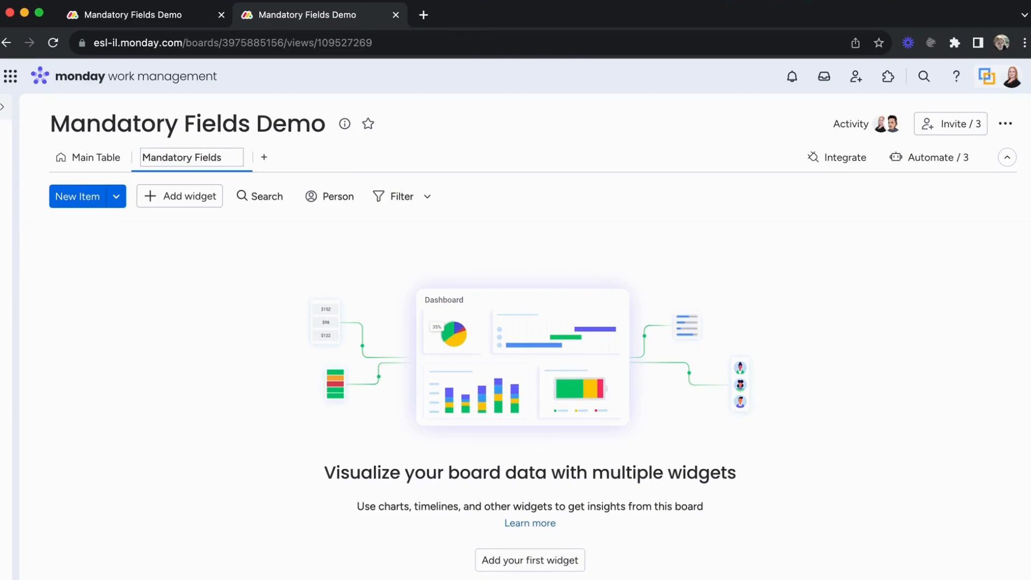
pyautogui.press('Return')
# - Add the Mandatory Fields widget to the new view and enlarge it to fill the page width
pyautogui.click(175, 199)
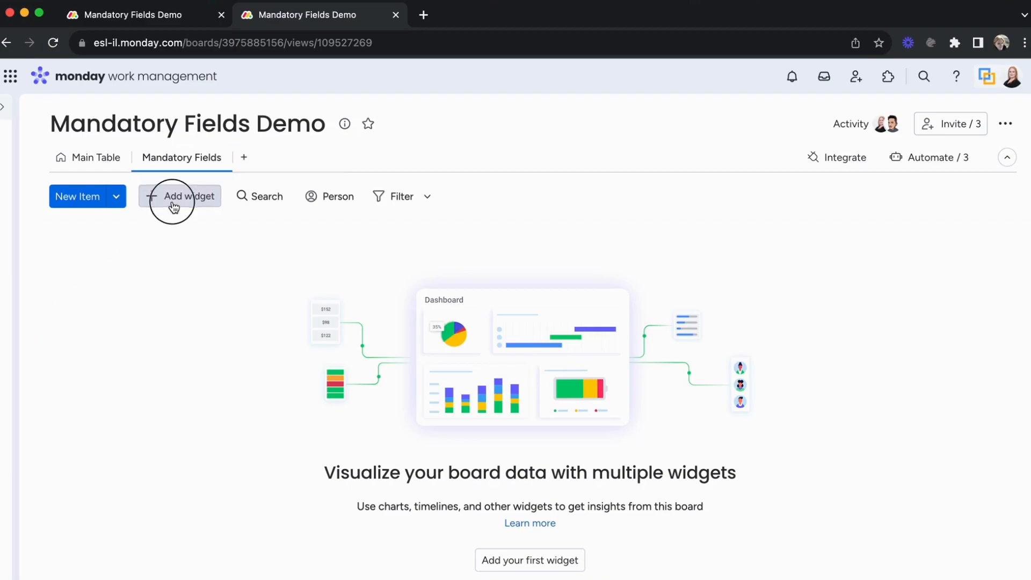
pyautogui.click(189, 529)
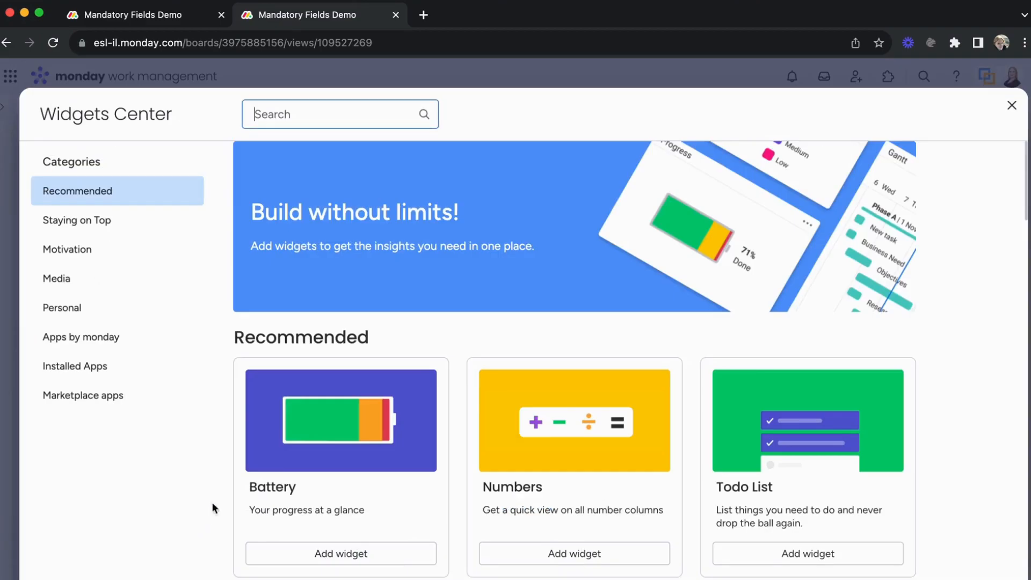
pyautogui.click(299, 115)
pyautogui.write('mand')
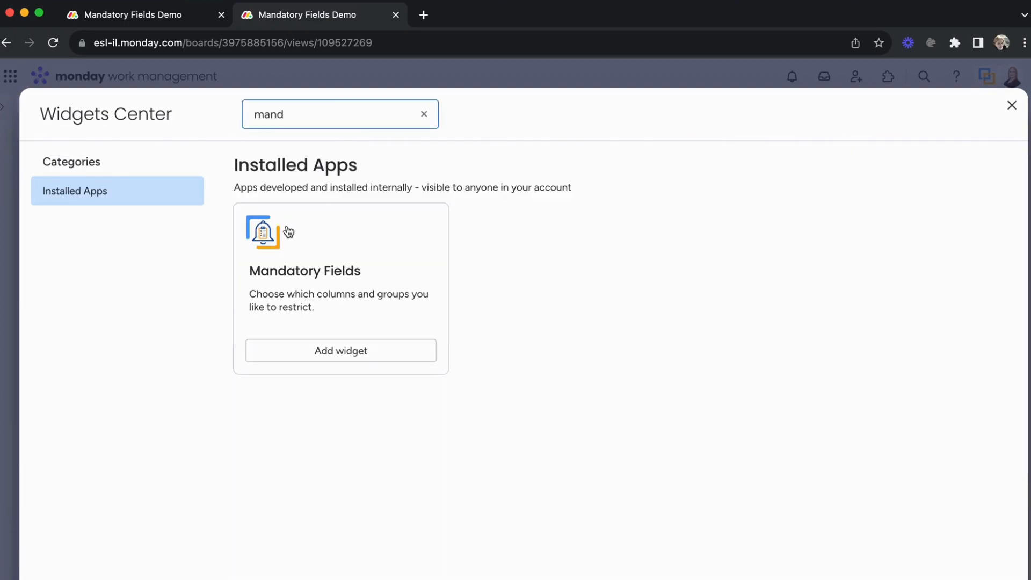
pyautogui.click(288, 231)
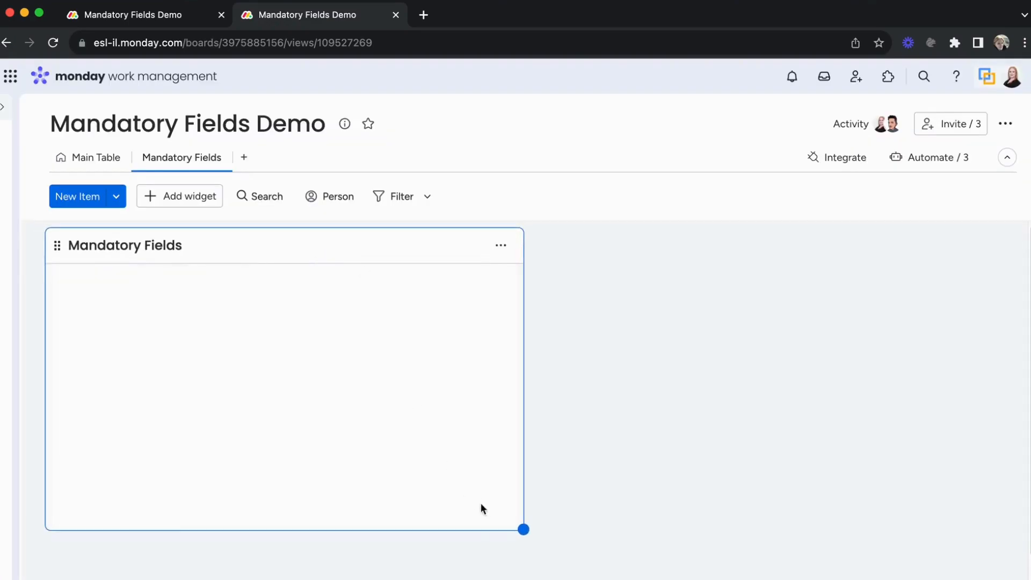
pyautogui.moveTo(523, 530); pyautogui.dragTo(973, 579)
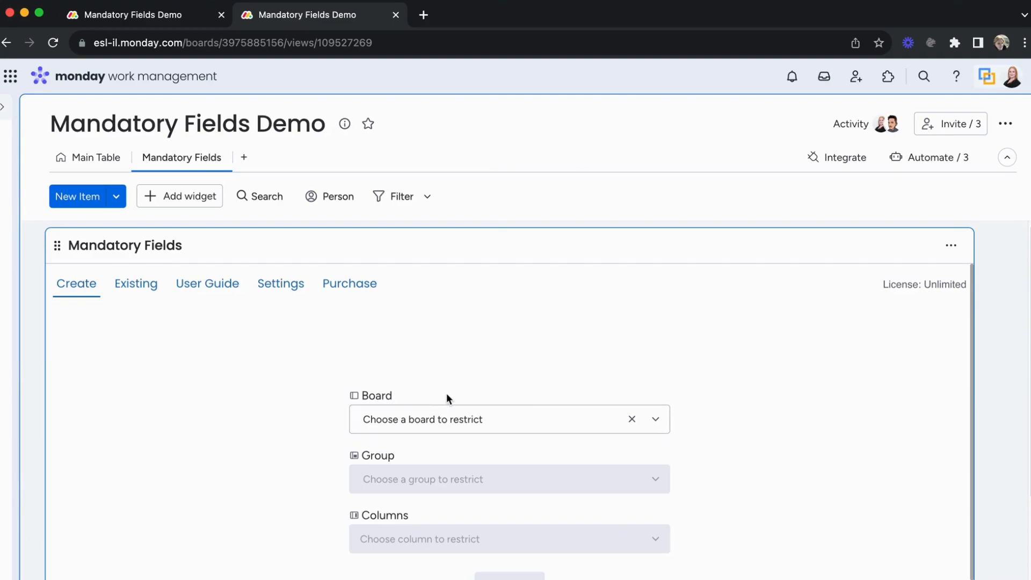
# - Open the widget's settings and enable Show current board/s only
pyautogui.scroll(-1, 453, 382)
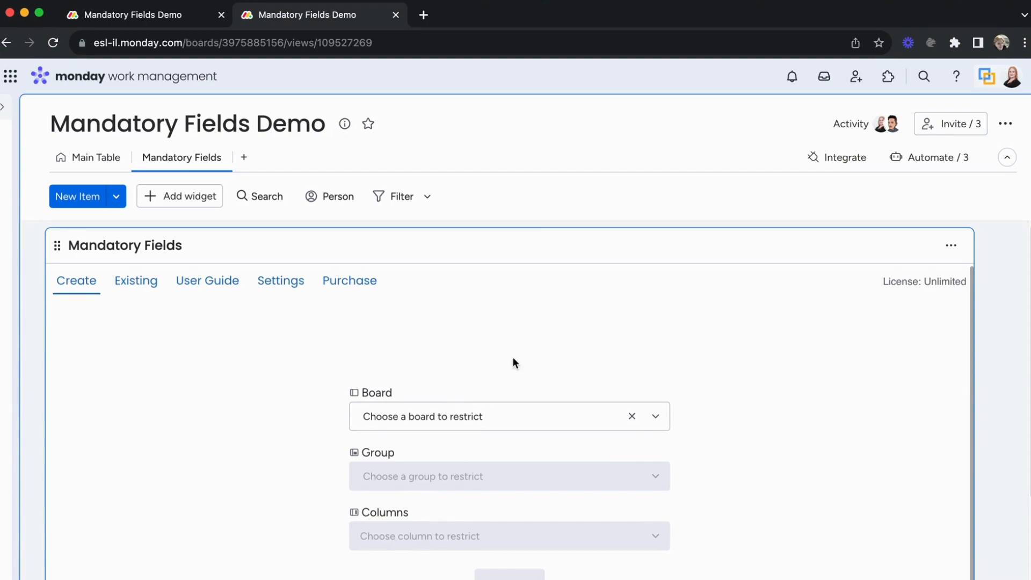
pyautogui.click(473, 424)
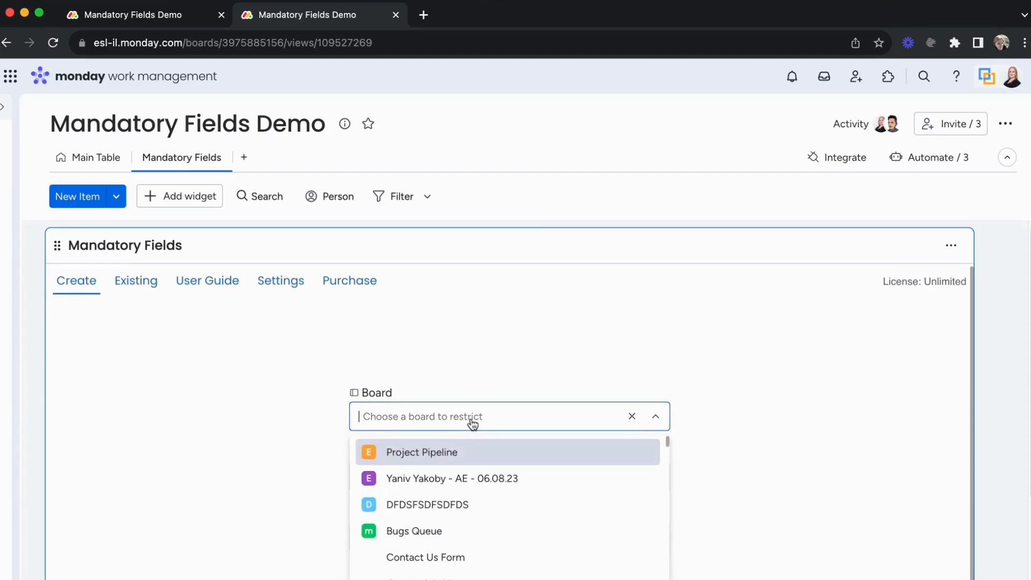
pyautogui.click(449, 380)
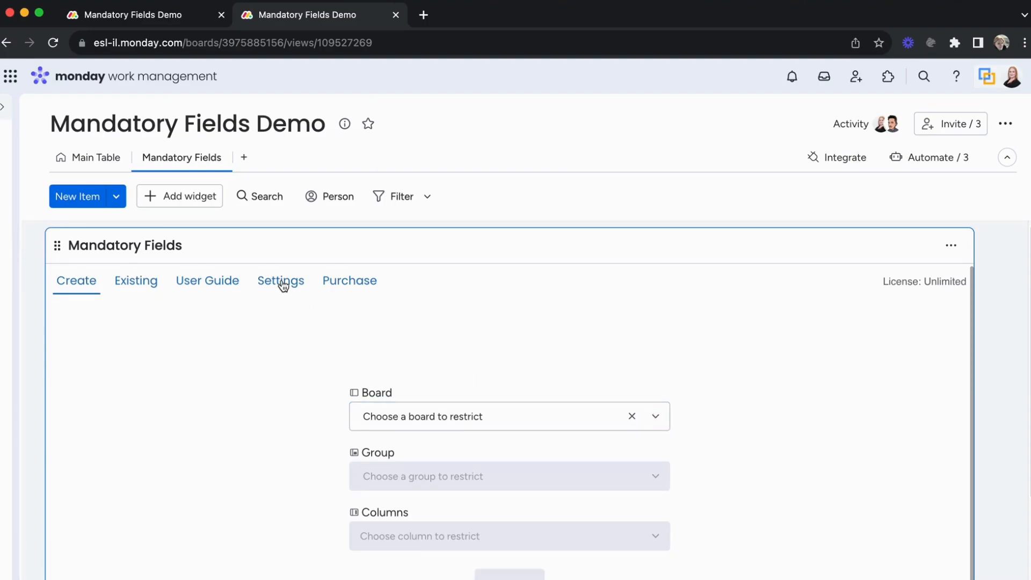
pyautogui.click(281, 281)
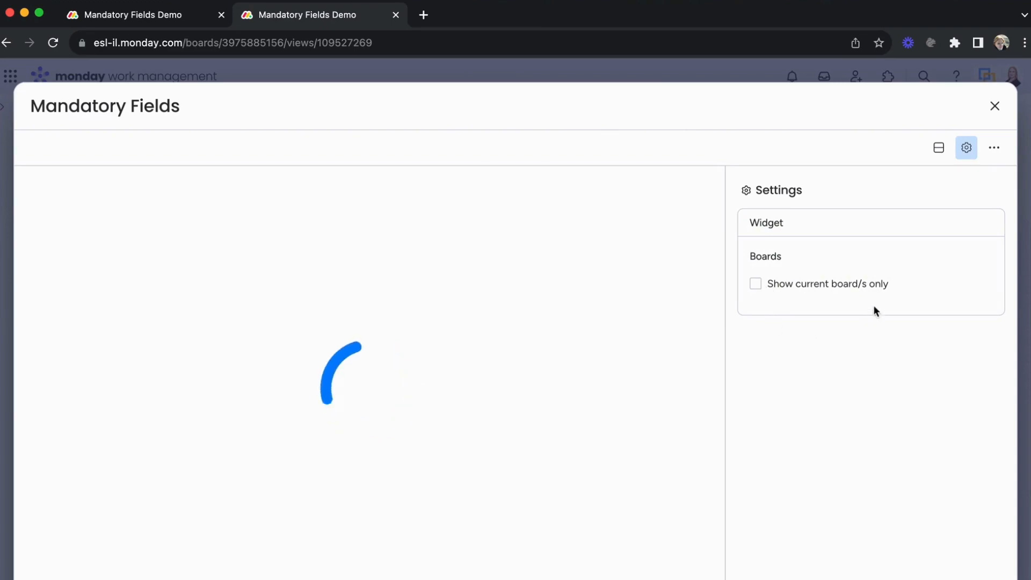
pyautogui.click(773, 289)
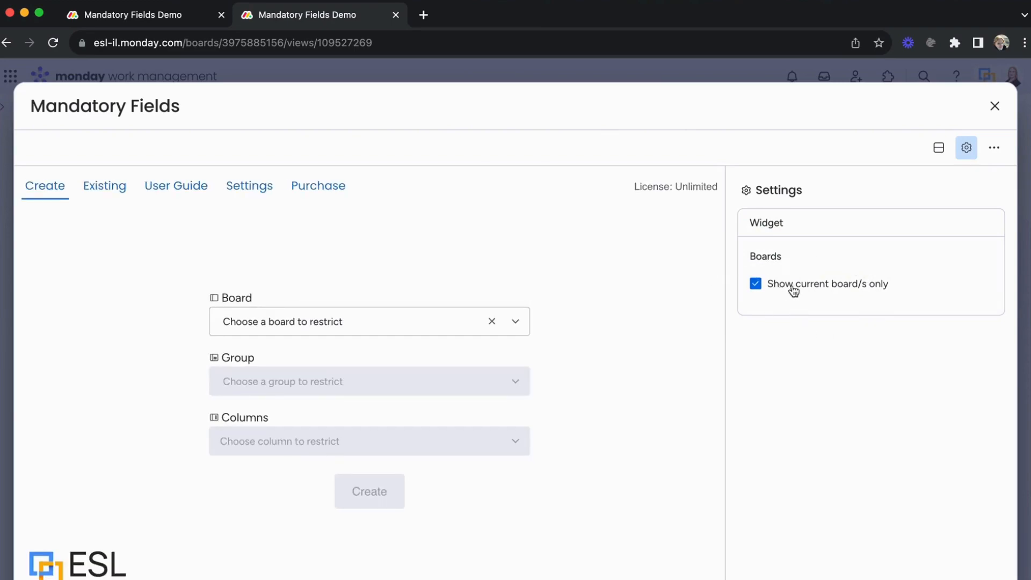
# - Choose the Mandatory Fields Demo board and Second Group as the restriction target
pyautogui.click(431, 325)
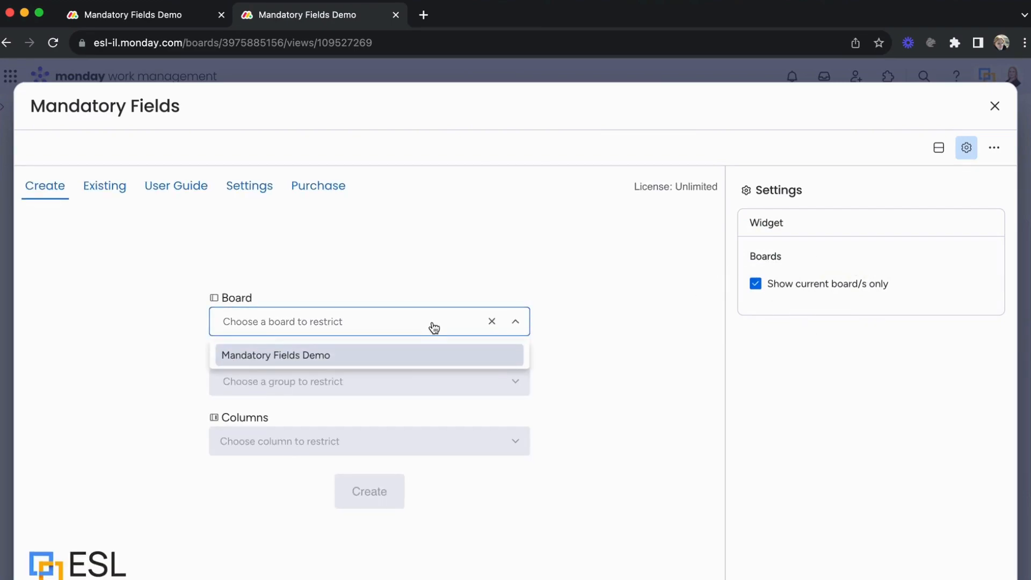
pyautogui.click(380, 363)
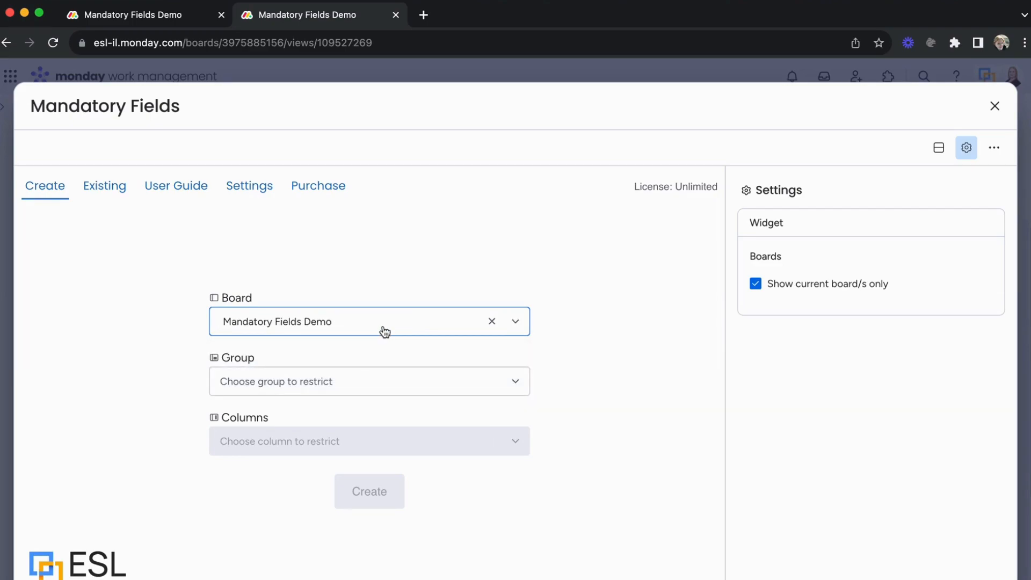
pyautogui.click(369, 383)
pyautogui.click(381, 387)
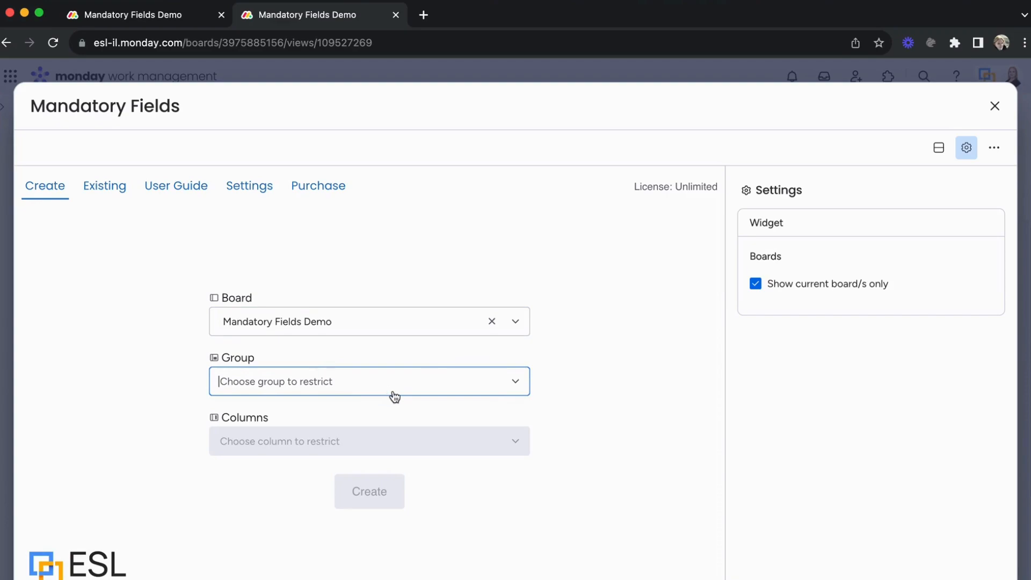
pyautogui.click(266, 382)
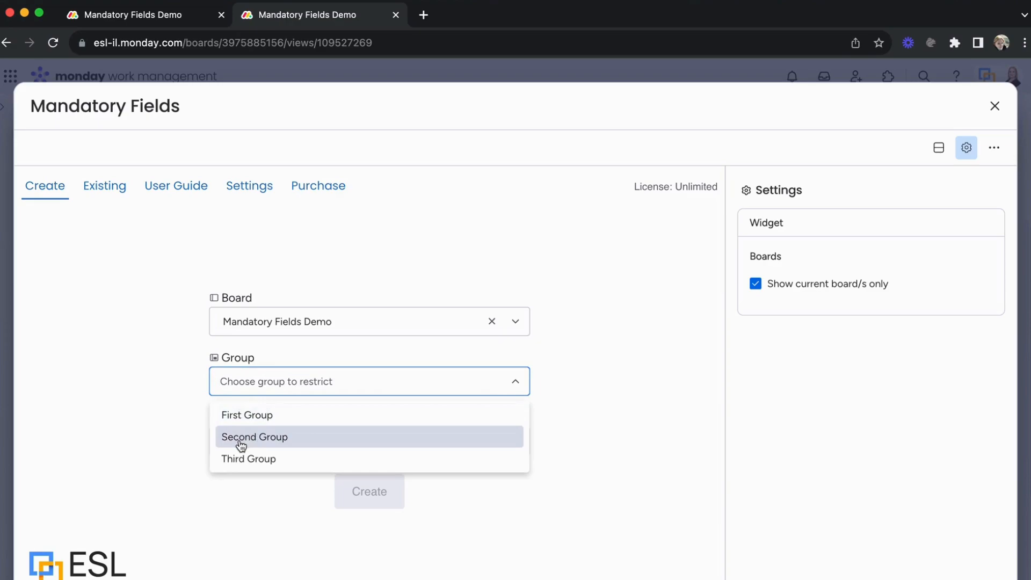
pyautogui.click(296, 443)
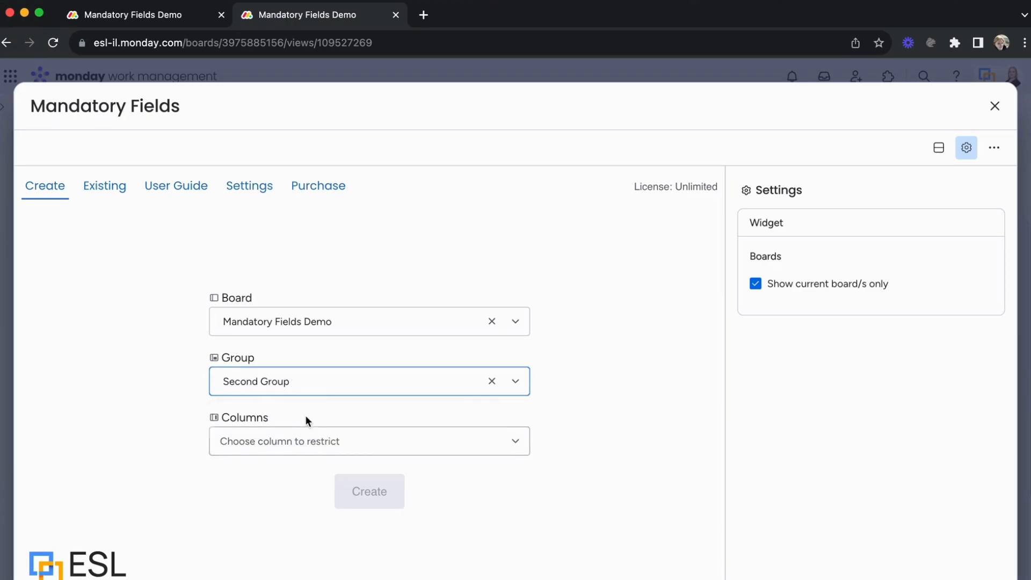
# - Select the Status and Date columns, create the restriction, and close the widget window
pyautogui.click(283, 446)
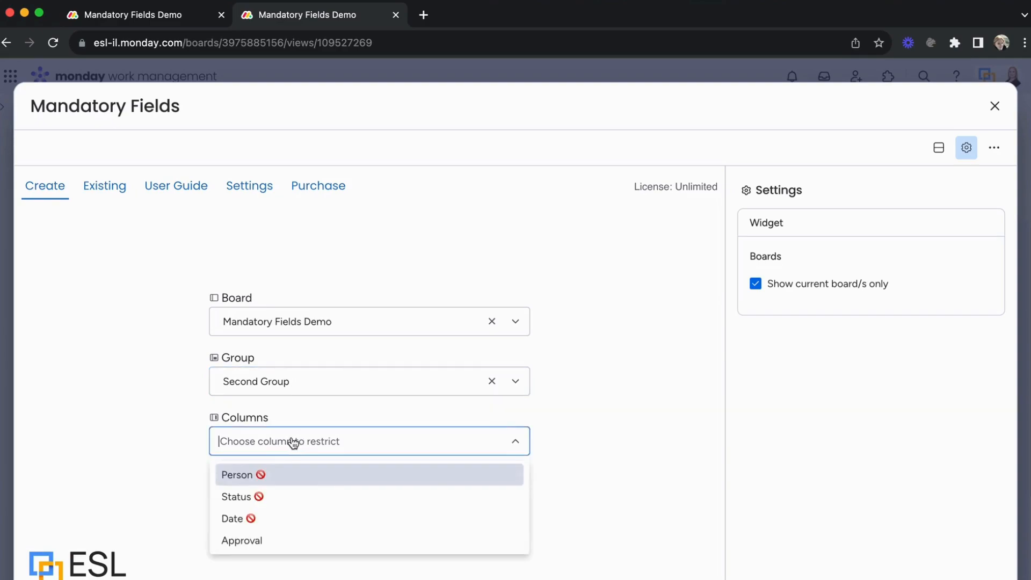
pyautogui.click(274, 501)
pyautogui.click(282, 502)
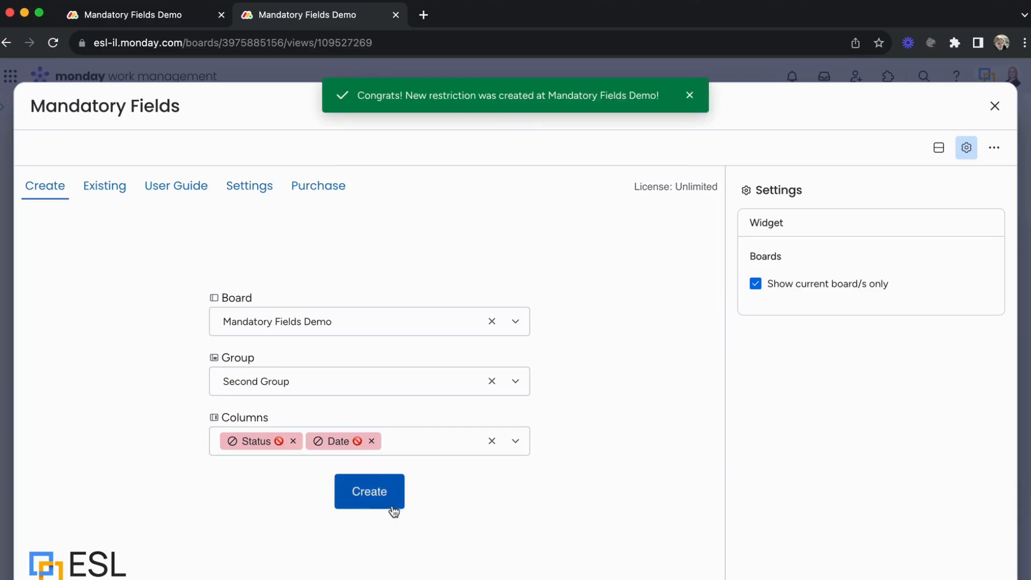
pyautogui.click(379, 499)
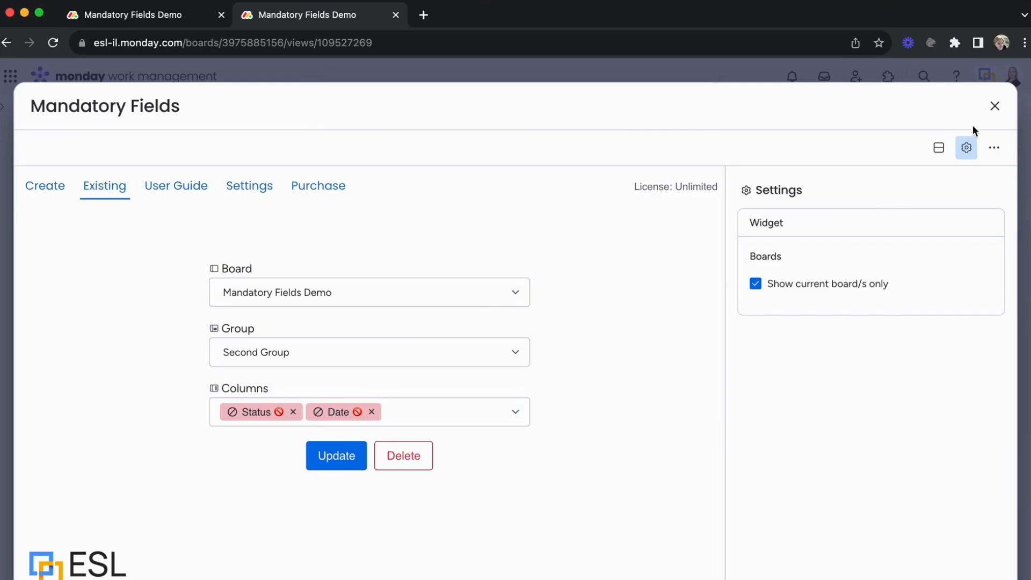
pyautogui.click(994, 107)
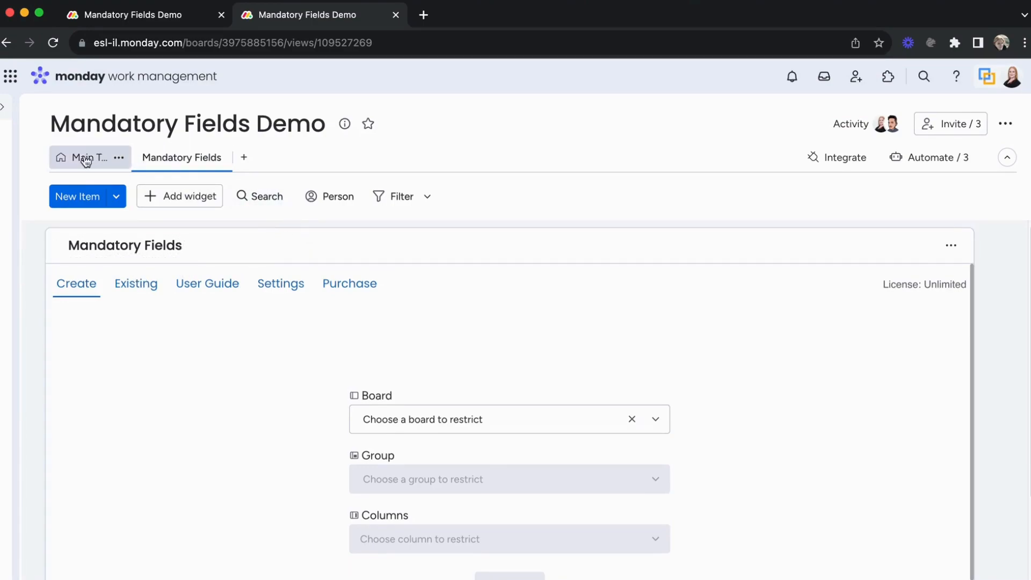
# - Review the existing restrictions in the Mandatory Fields dashboard, then return to the Mandatory Fields Demo board
pyautogui.click(6, 115)
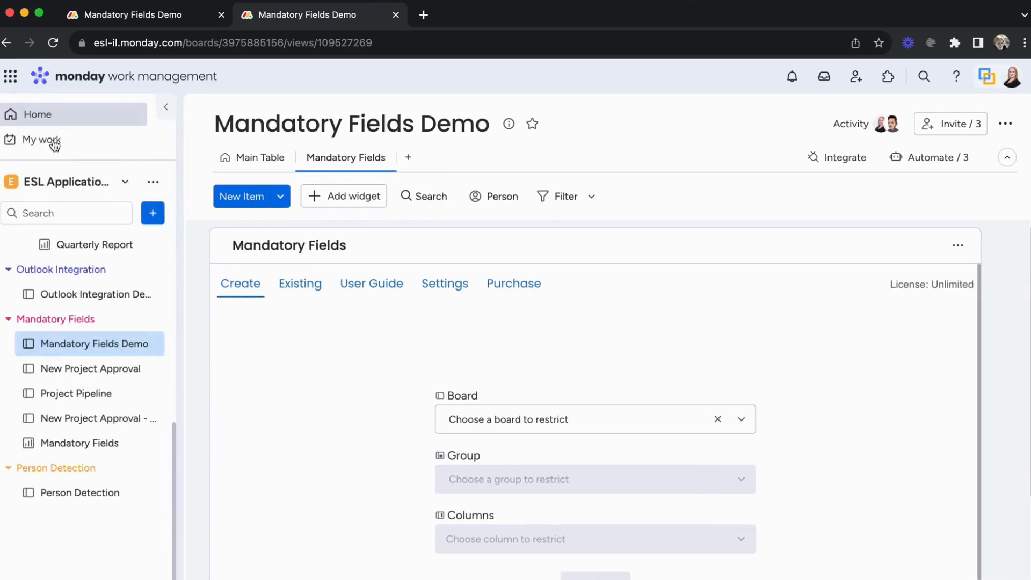
pyautogui.click(69, 451)
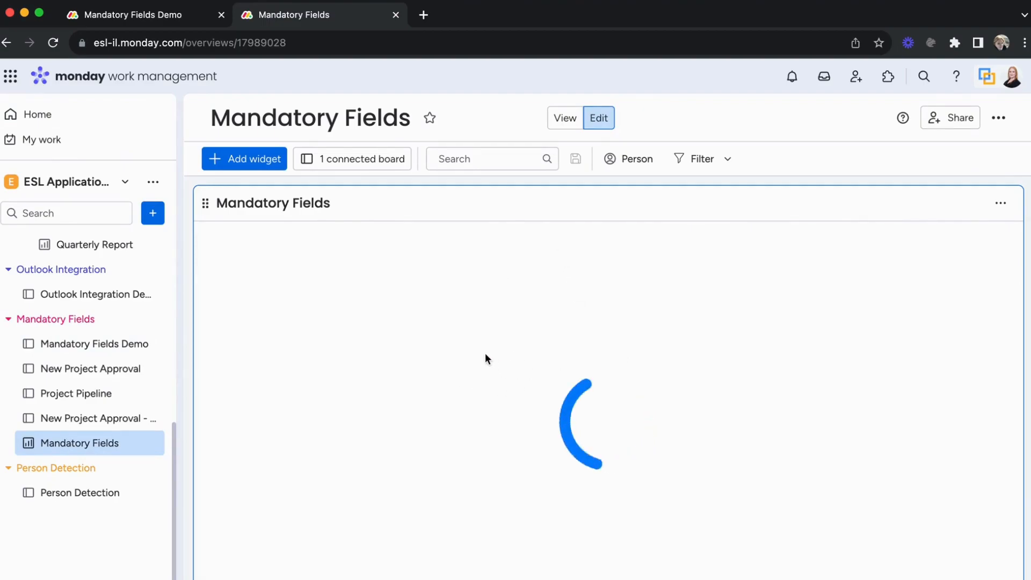
pyautogui.click(298, 248)
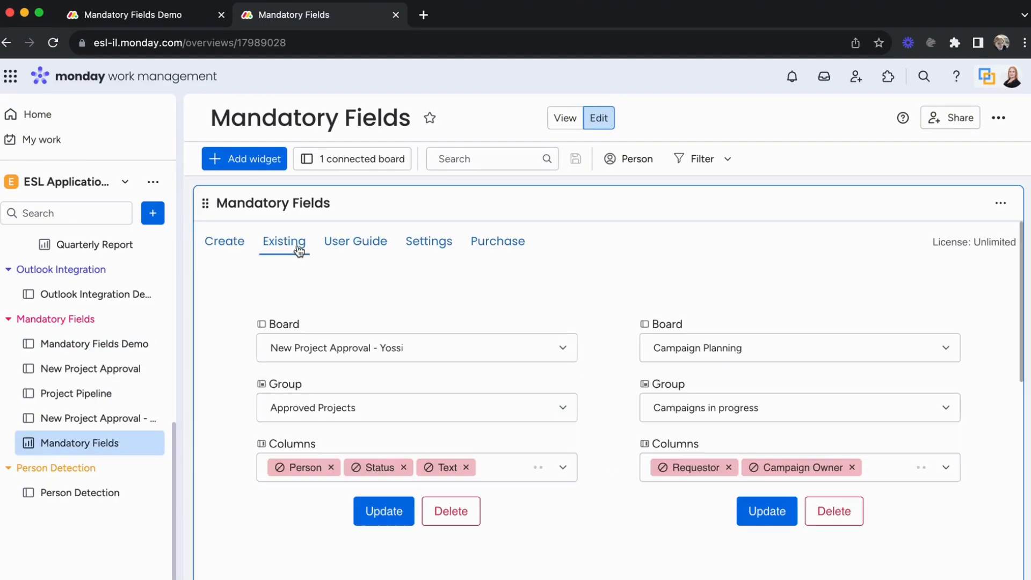
pyautogui.scroll(-10, 708, 379)
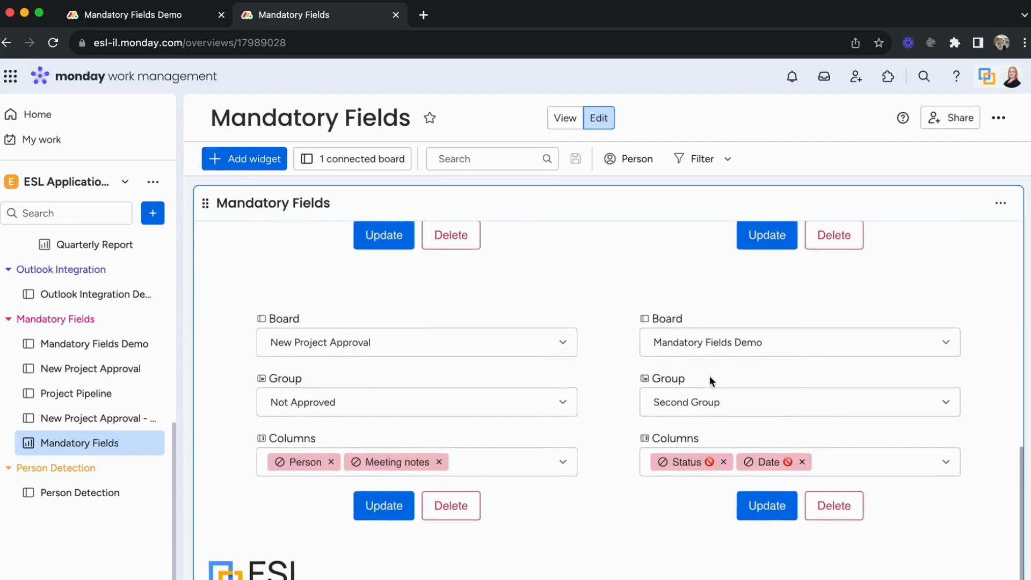
pyautogui.scroll(8, 709, 380)
pyautogui.scroll(2, 708, 375)
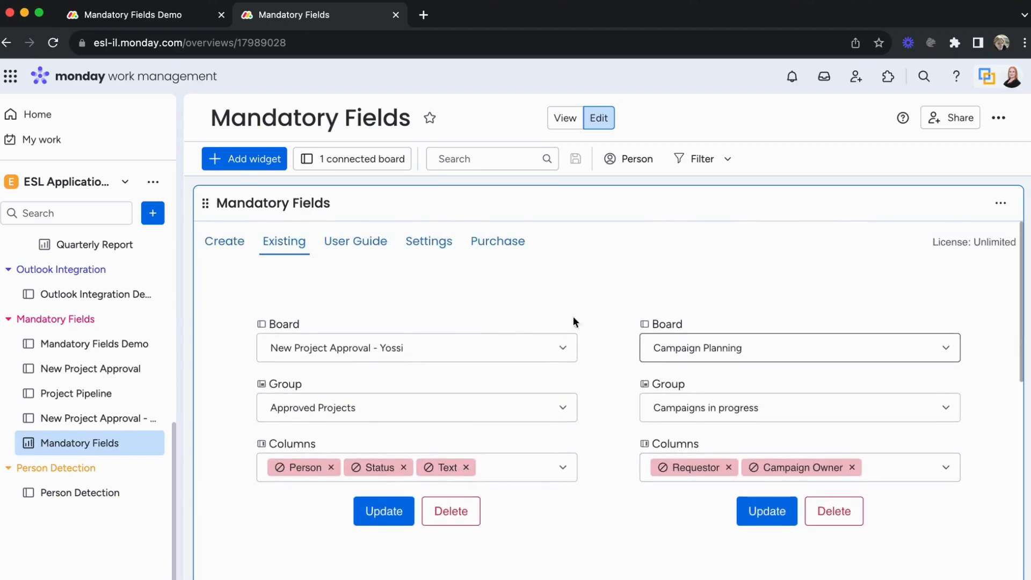
pyautogui.click(132, 346)
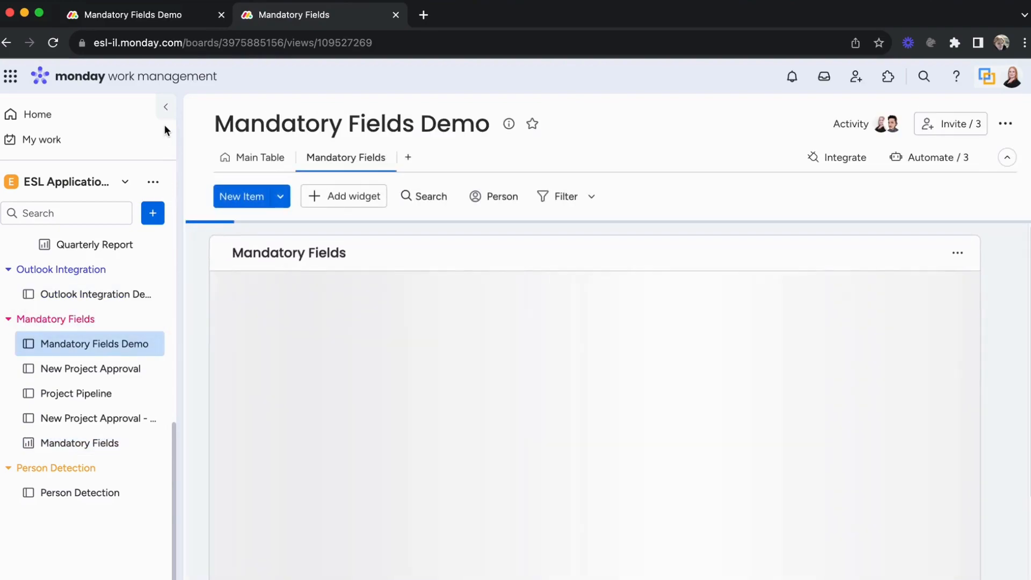
# - Switch to the Main Table and browse the Mandatory Fields integration recipes in the Integrations Center
pyautogui.click(167, 112)
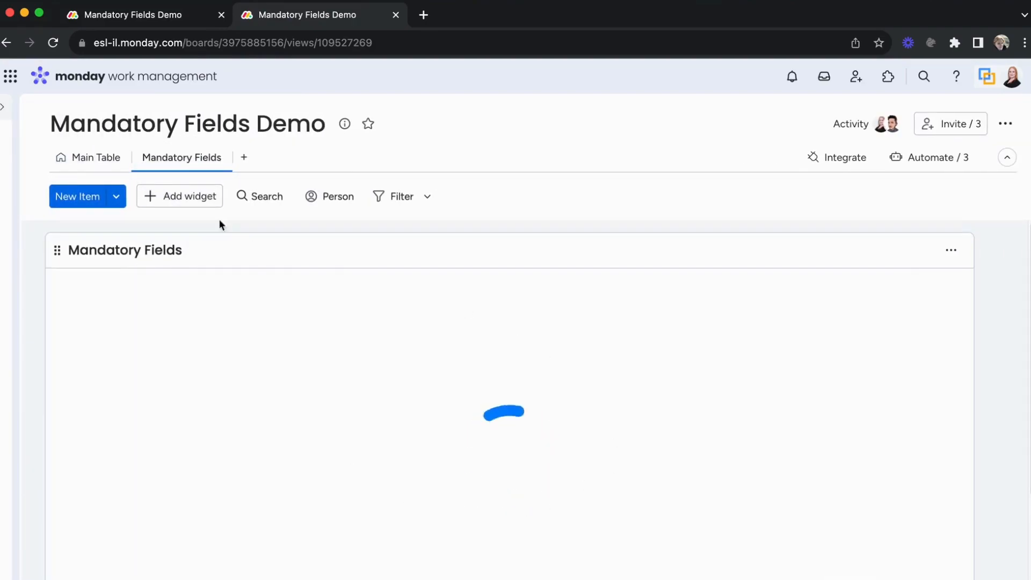
pyautogui.click(89, 161)
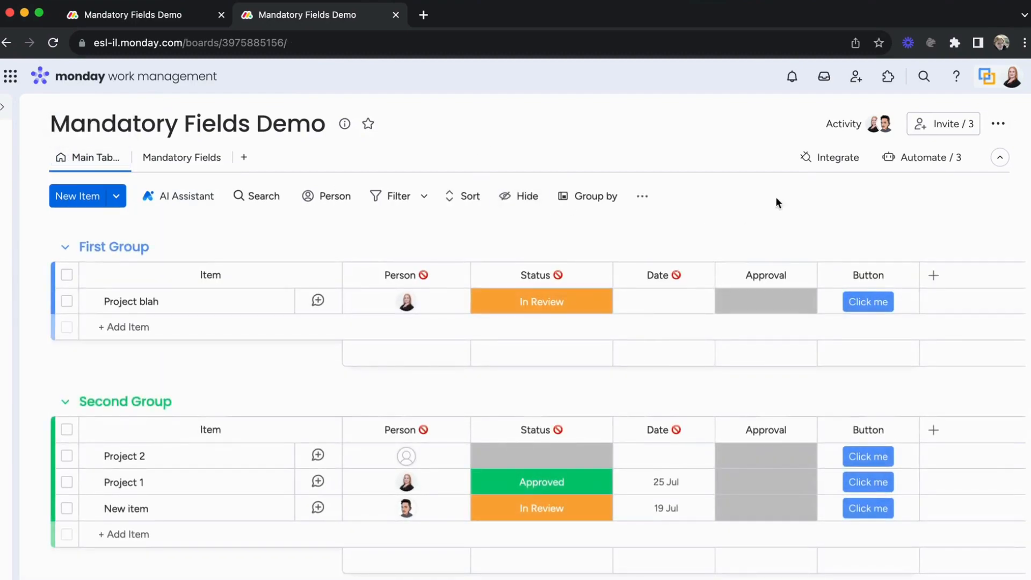
pyautogui.click(839, 162)
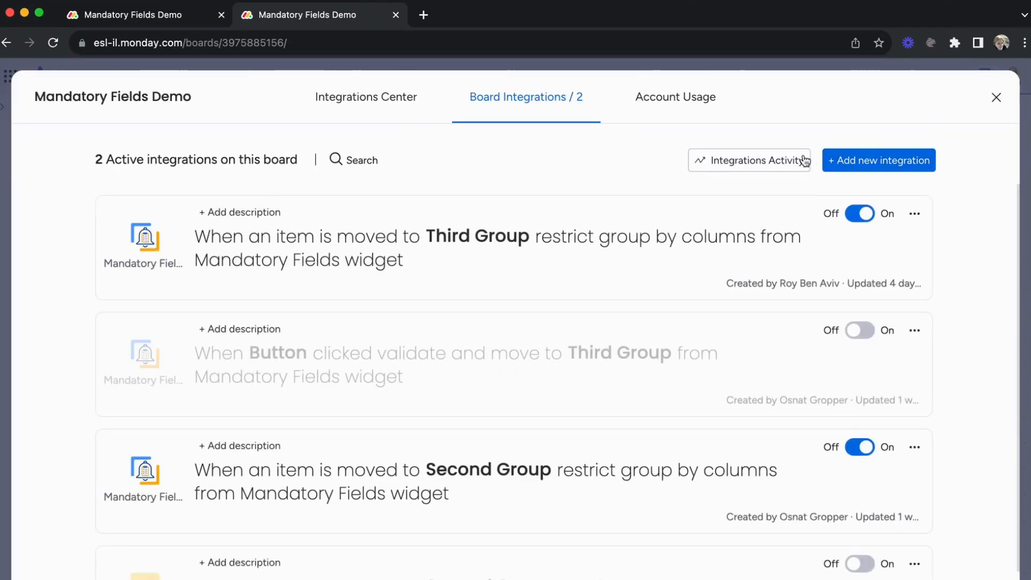
pyautogui.click(410, 105)
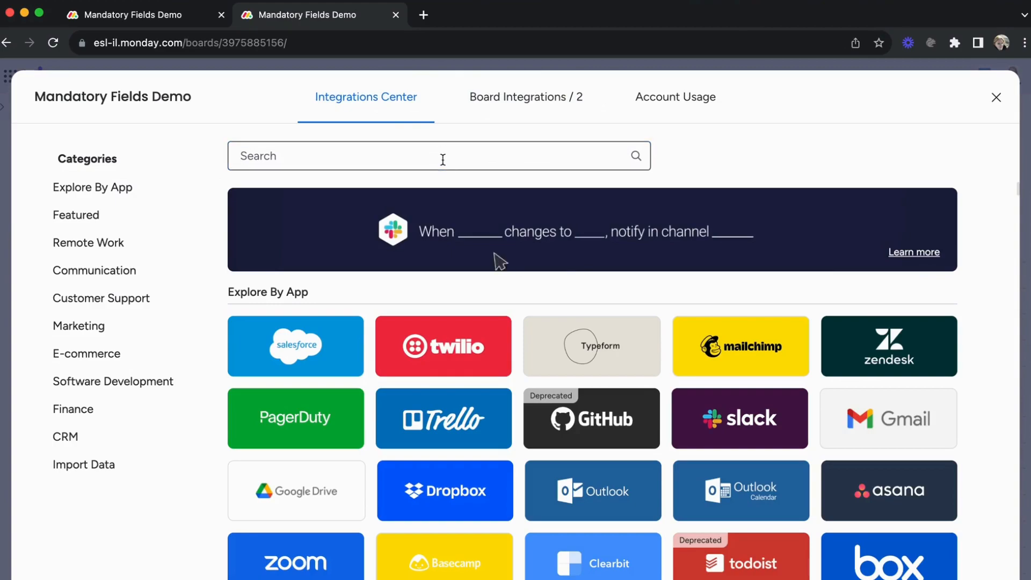
pyautogui.write('m')
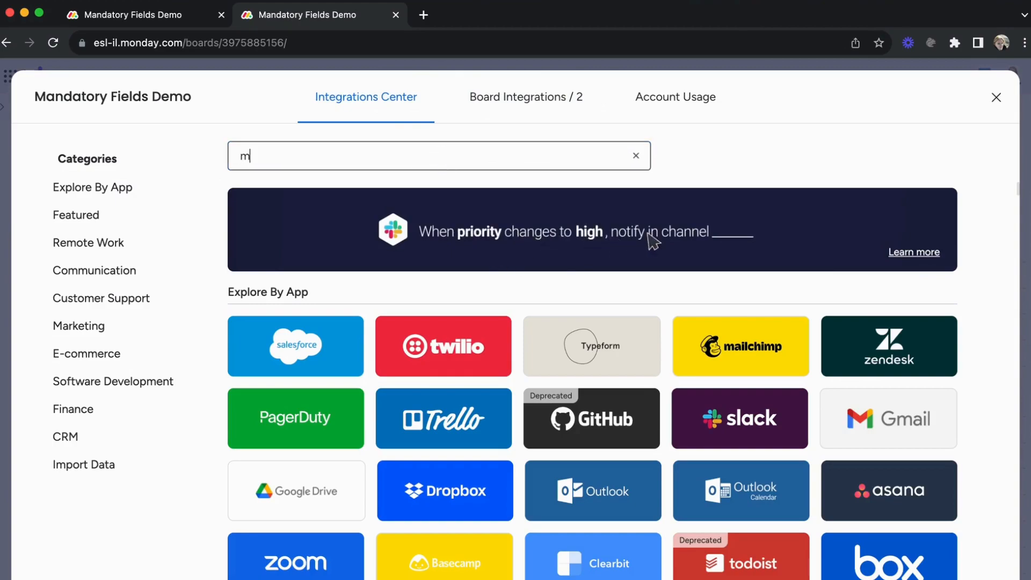
pyautogui.write('and')
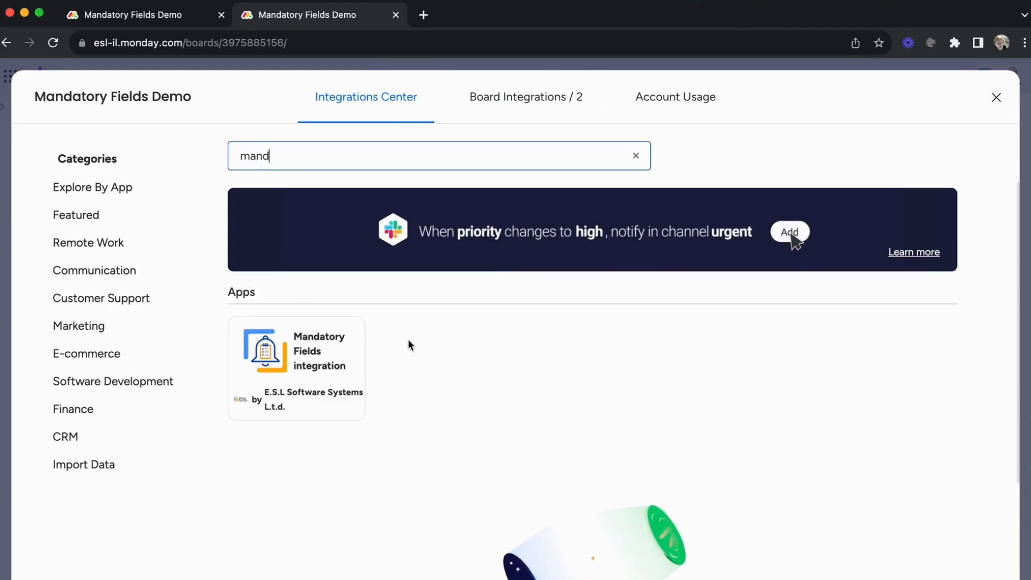
pyautogui.click(349, 346)
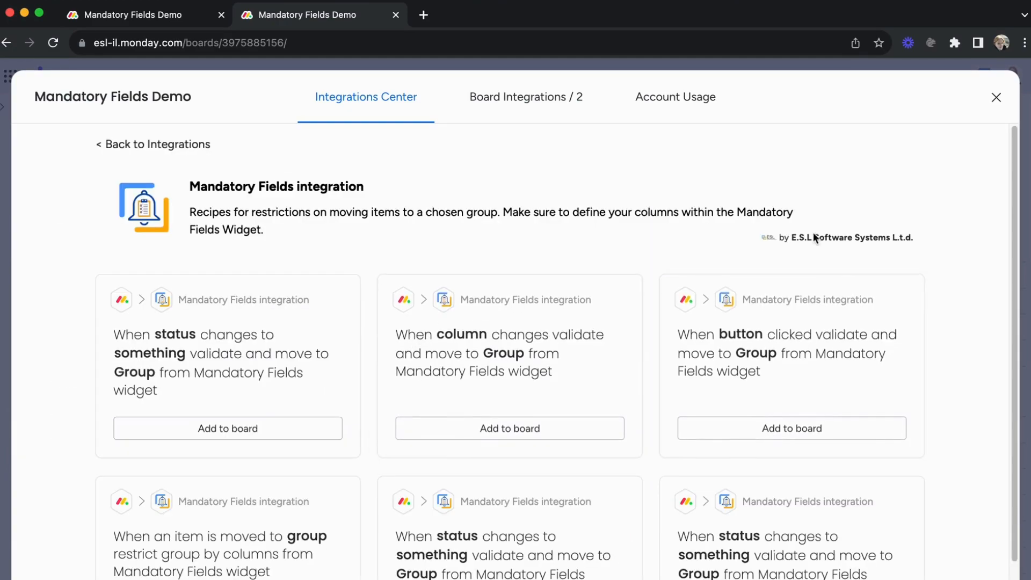
pyautogui.scroll(-2, 812, 232)
pyautogui.scroll(-1, 800, 230)
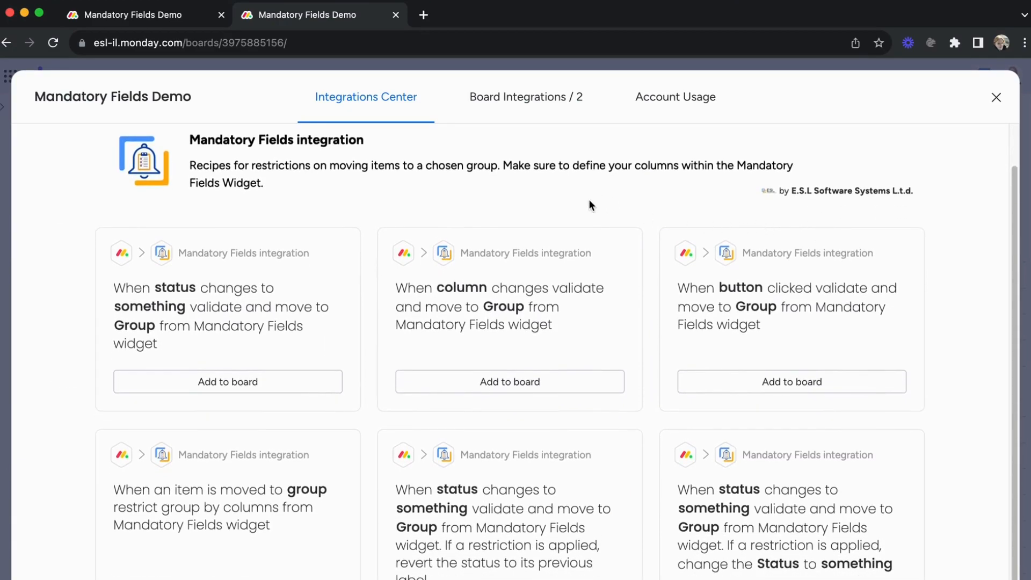
pyautogui.scroll(-1, 591, 199)
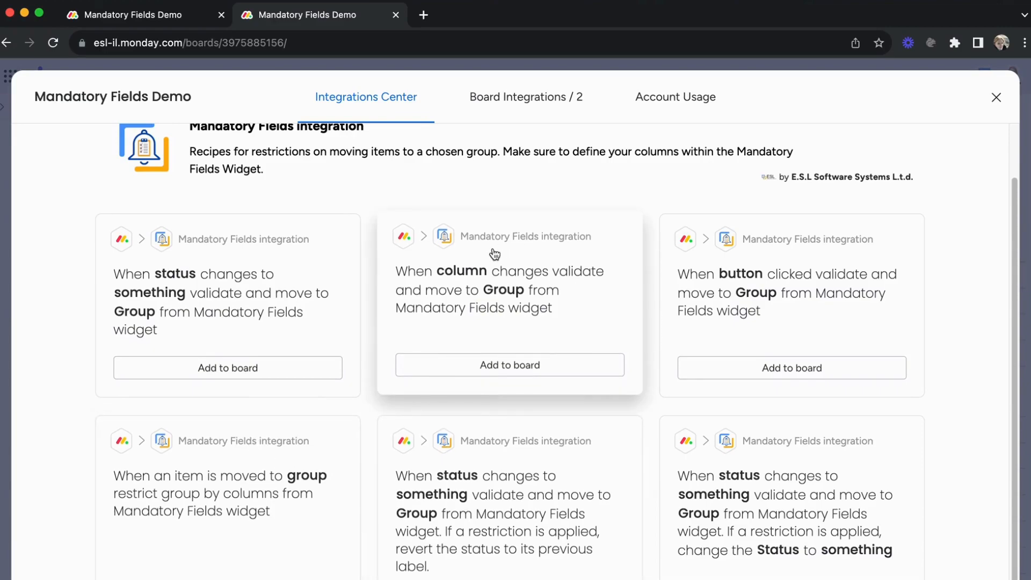
pyautogui.click(560, 110)
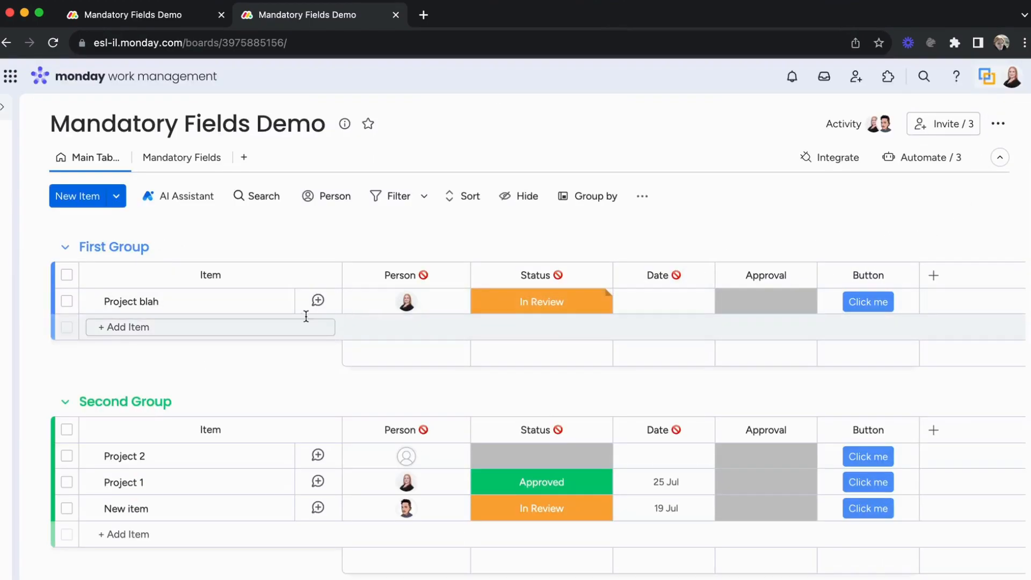
# - Move Project blah from First Group into Second Group and check the notifications
pyautogui.moveTo(194, 310); pyautogui.dragTo(196, 441)
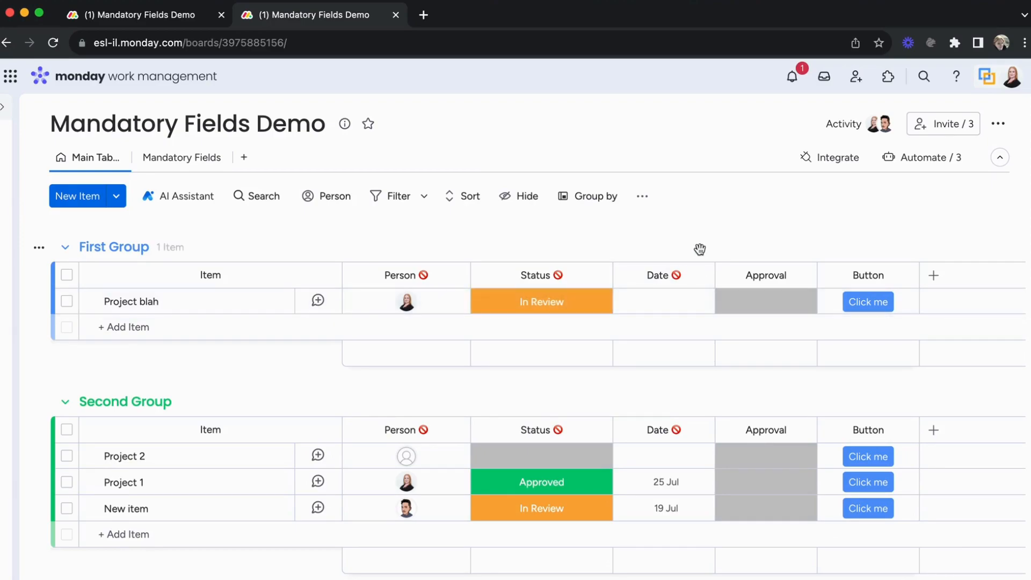
pyautogui.click(799, 76)
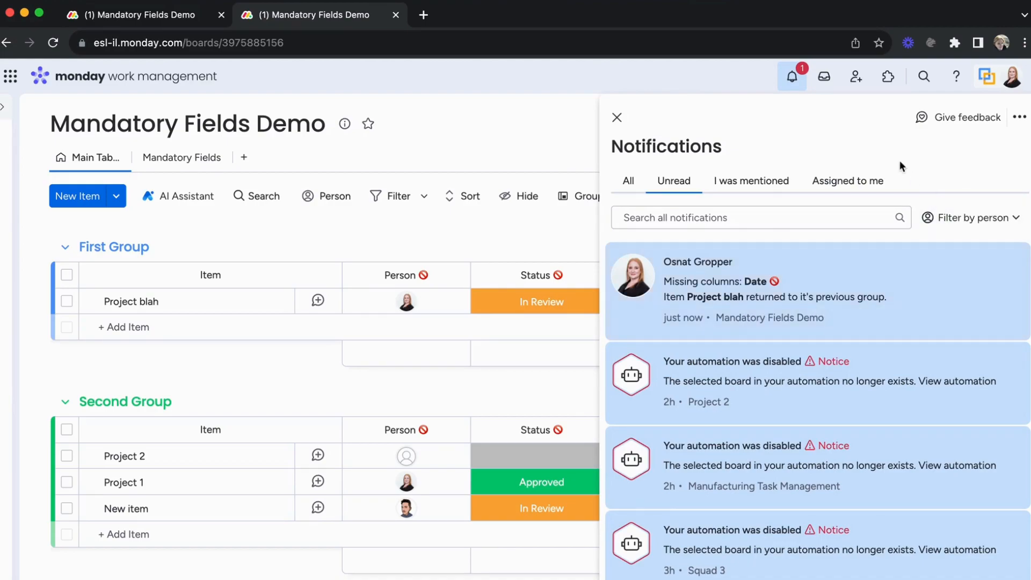
pyautogui.click(617, 117)
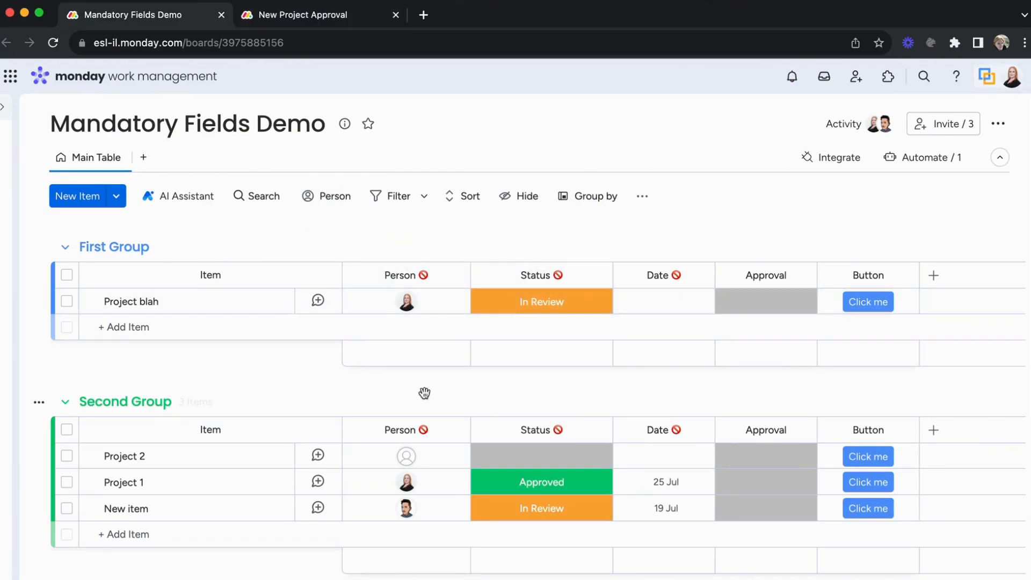
# - Open the New Project Approval board and review its board integrations and automations
pyautogui.click(296, 21)
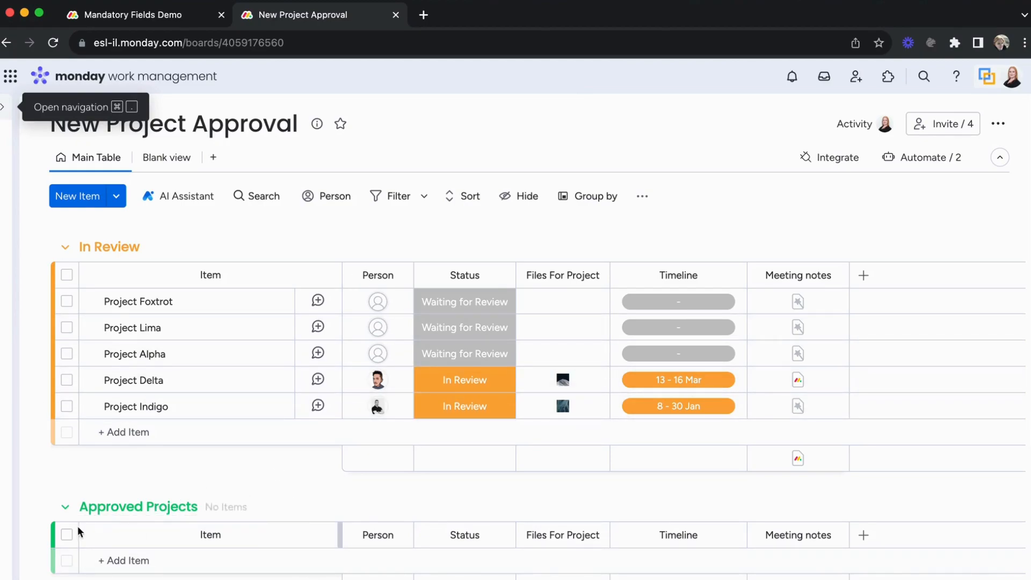
pyautogui.click(12, 113)
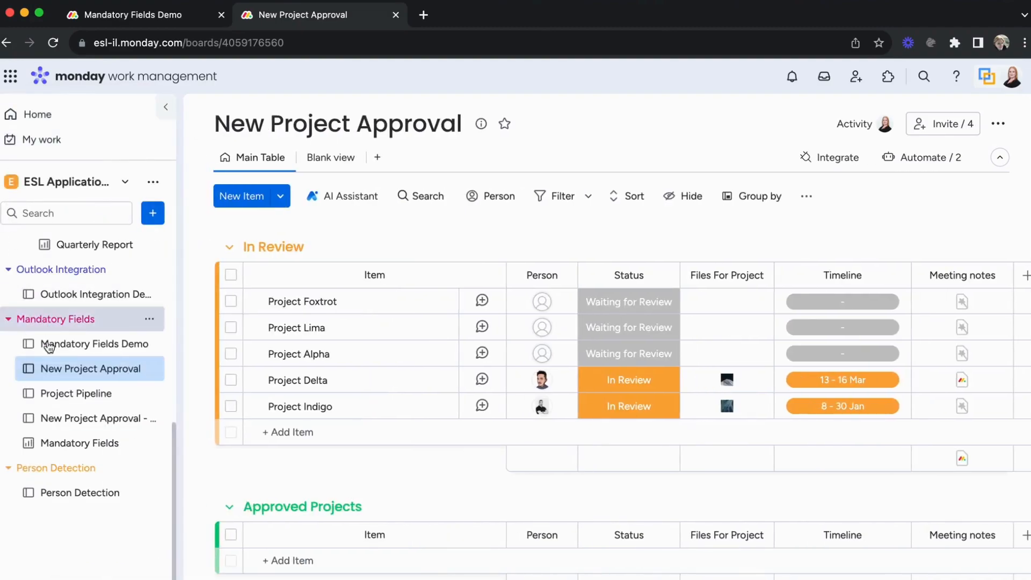
pyautogui.click(84, 404)
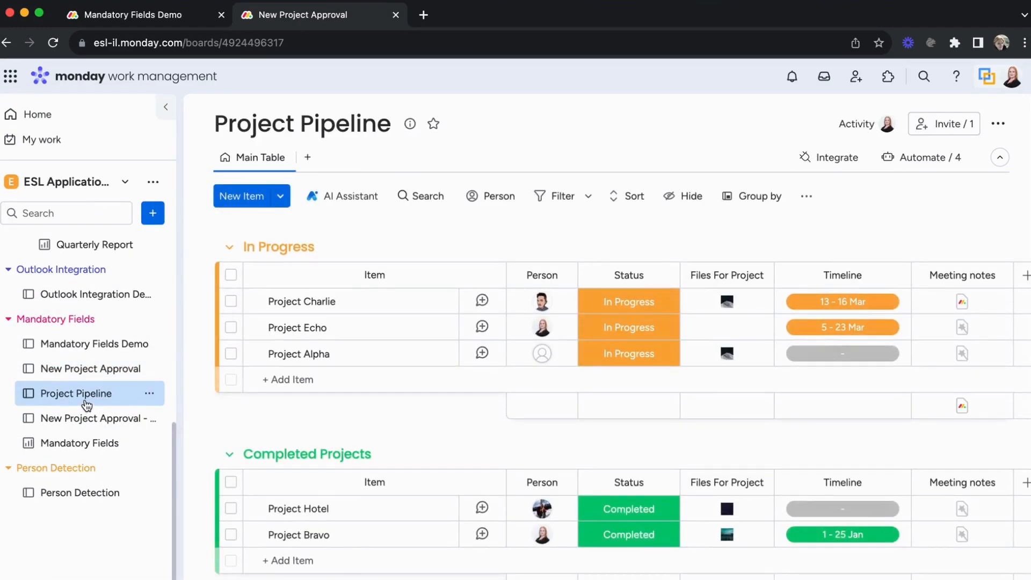
pyautogui.click(95, 369)
pyautogui.click(165, 106)
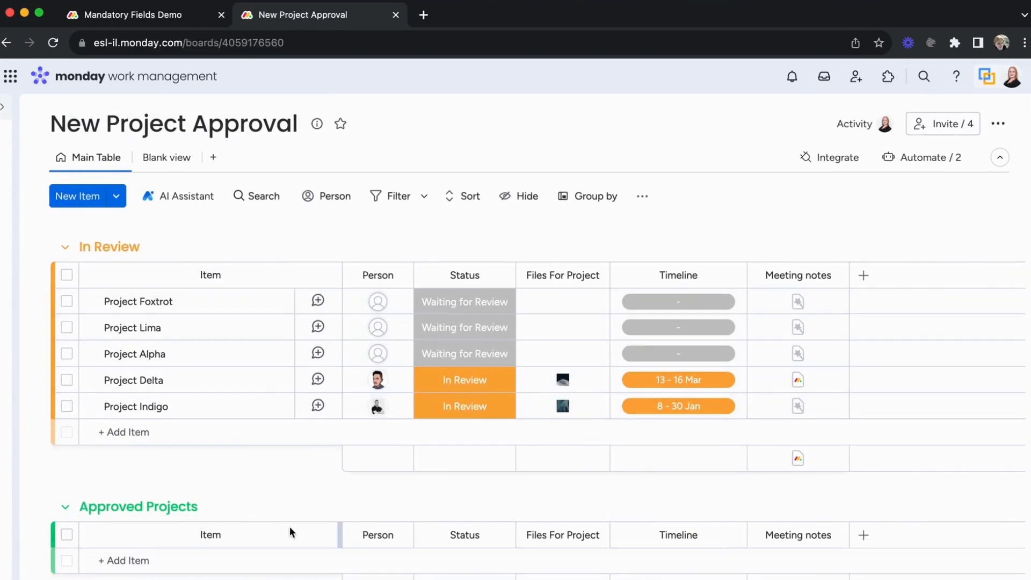
pyautogui.click(831, 158)
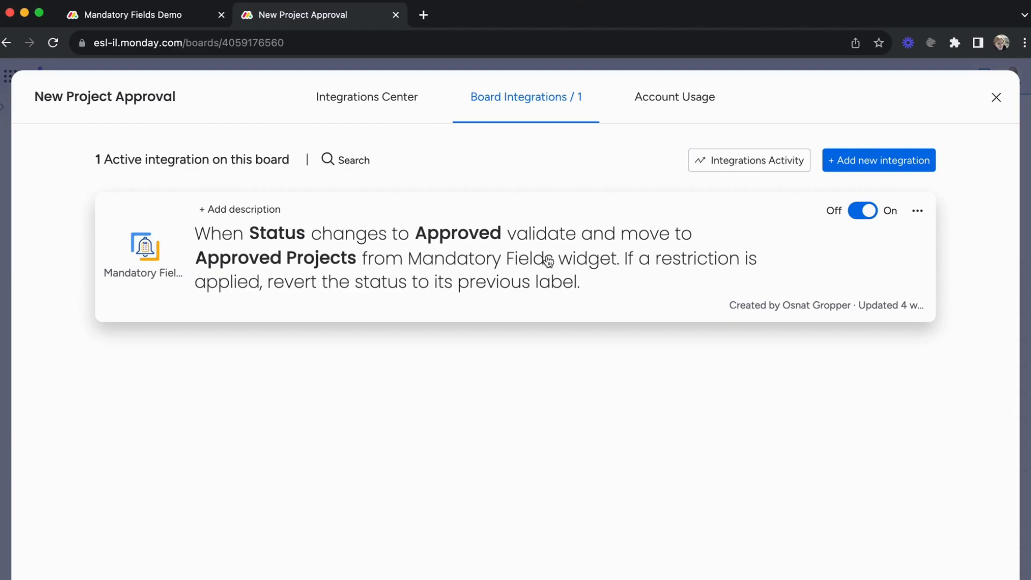
pyautogui.click(995, 99)
pyautogui.click(924, 159)
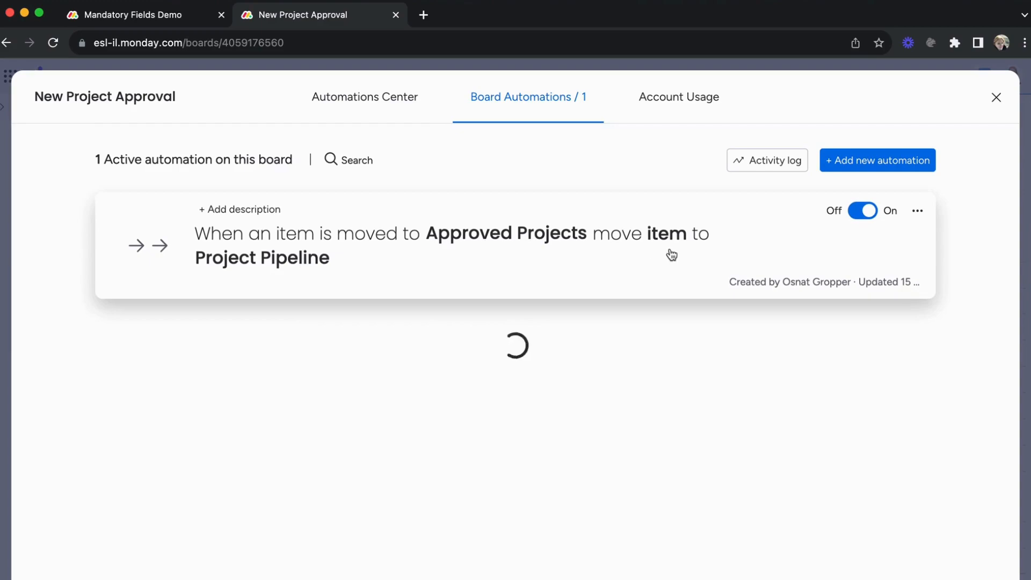
pyautogui.click(995, 100)
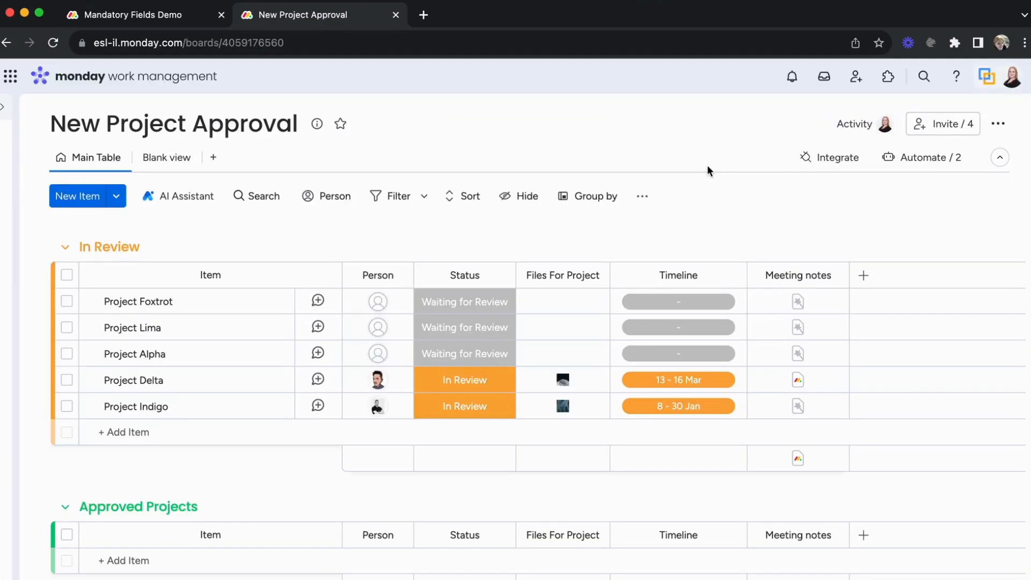
# - Add Status, Files For Project and Meeting notes to the Approved Projects restriction's columns and update it
pyautogui.click(163, 157)
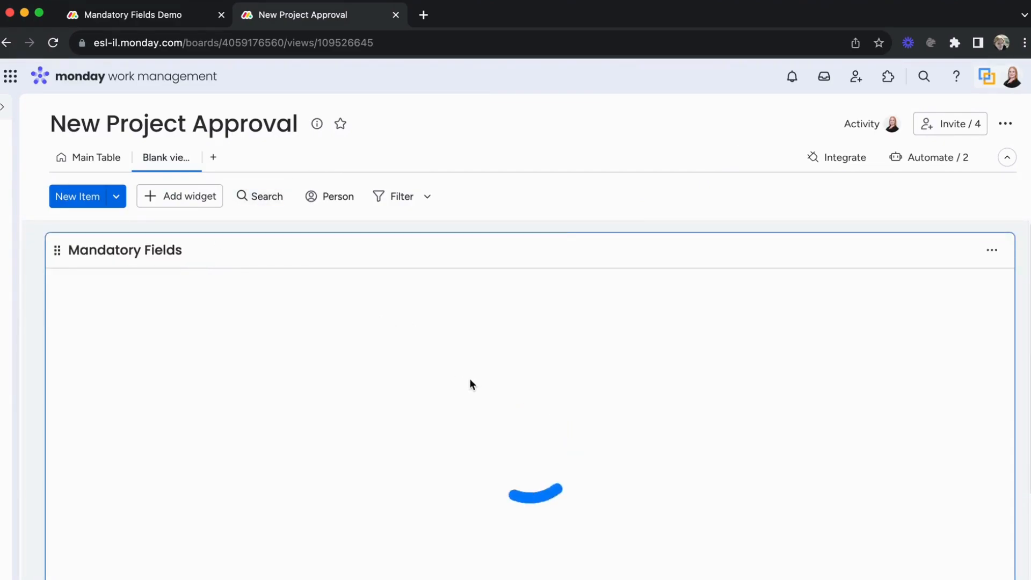
pyautogui.click(131, 290)
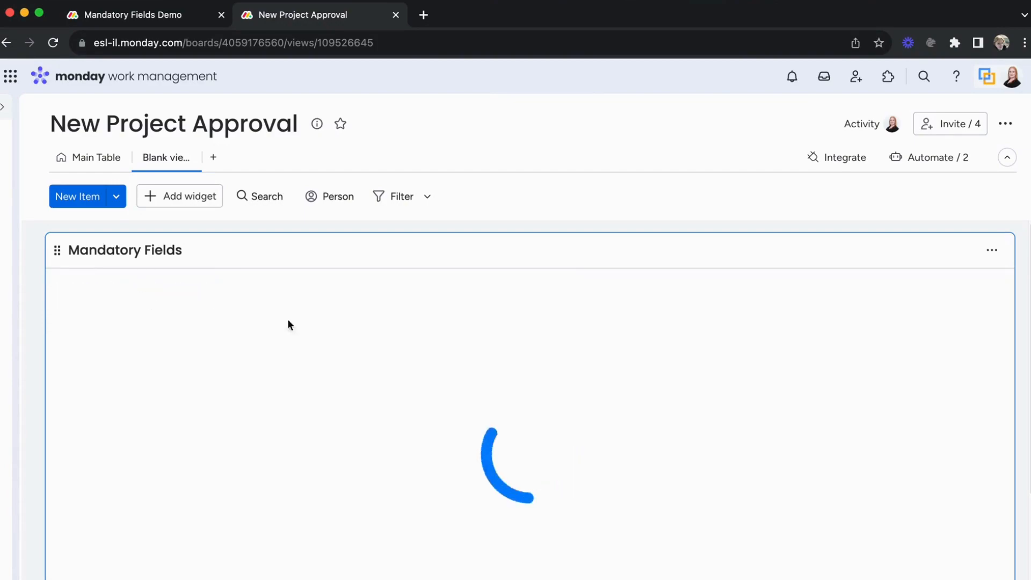
pyautogui.scroll(-1, 494, 350)
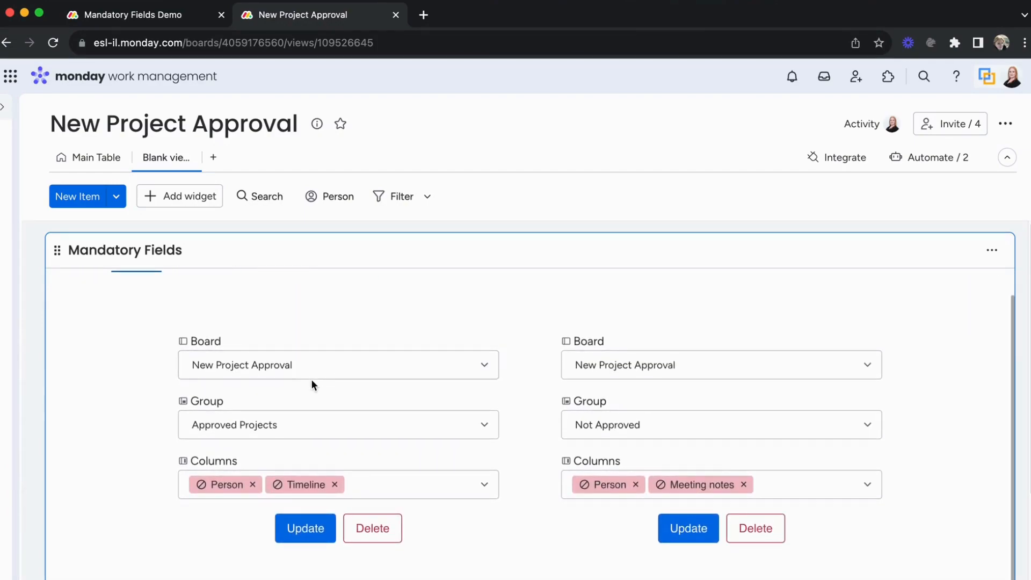
pyautogui.click(385, 487)
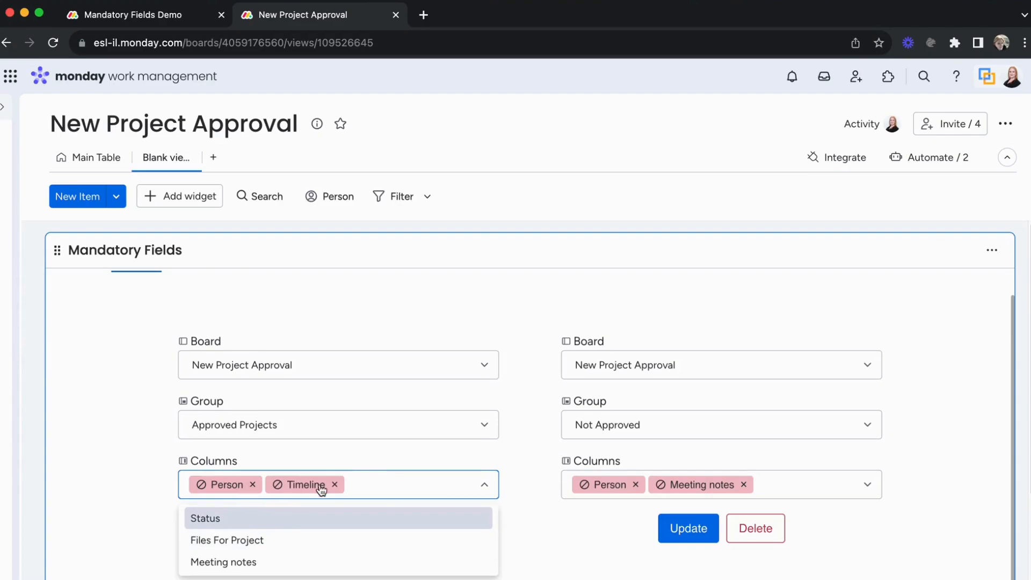
pyautogui.click(269, 520)
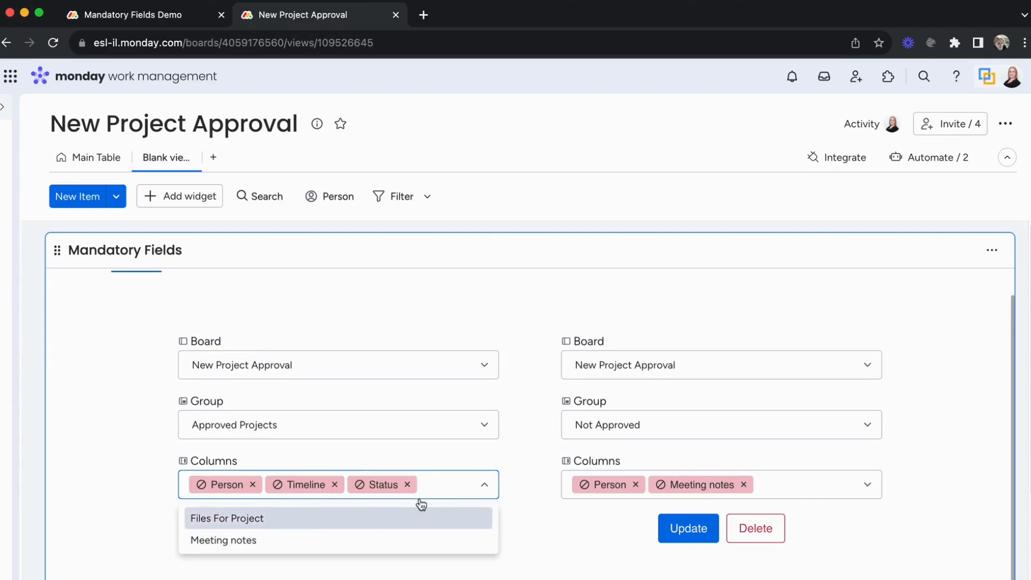
pyautogui.click(331, 520)
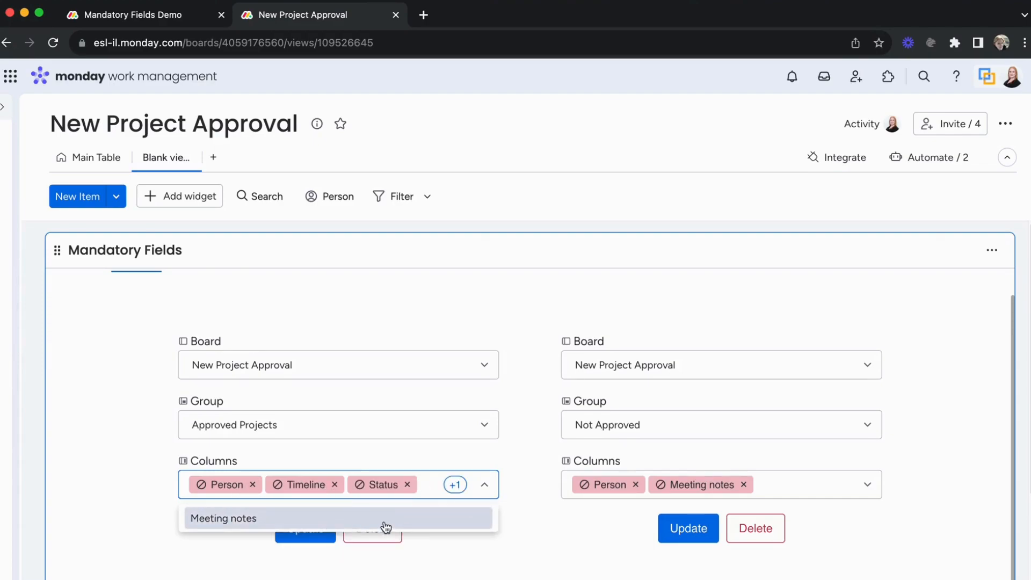
pyautogui.click(385, 526)
pyautogui.click(435, 548)
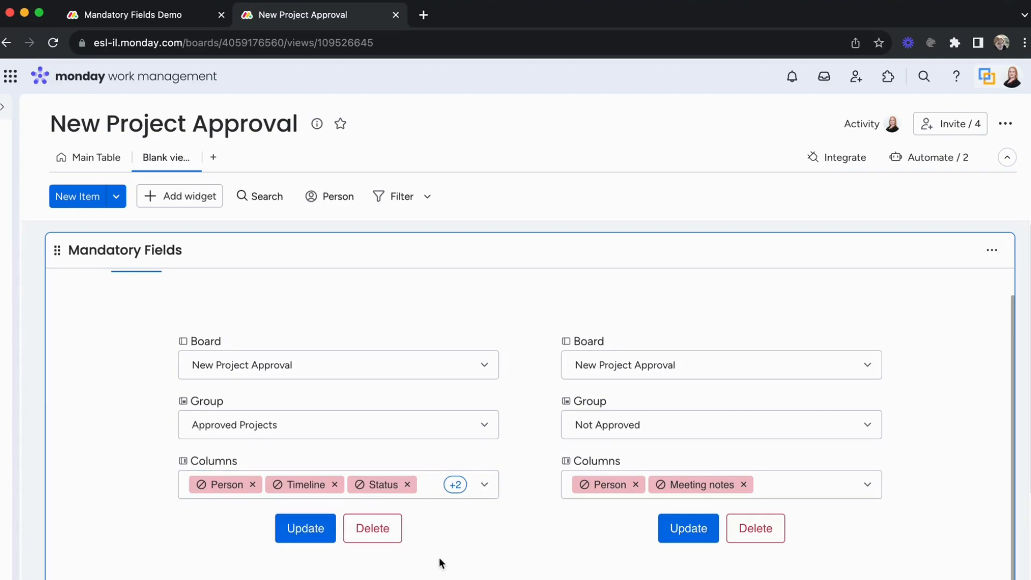
pyautogui.click(306, 529)
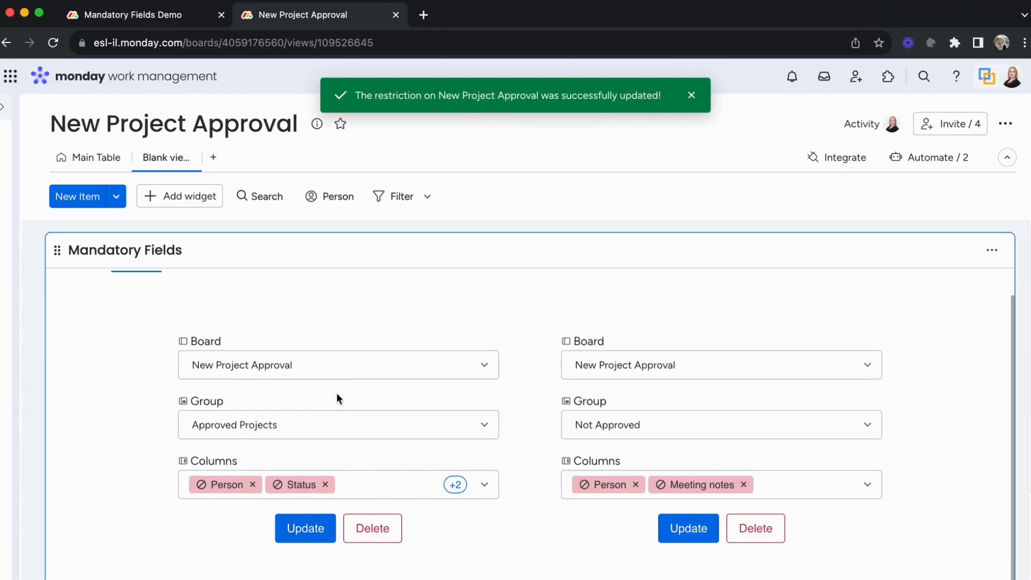
# - Set Project Indigo's status to Approved on the Main Table and check the notifications
pyautogui.click(89, 162)
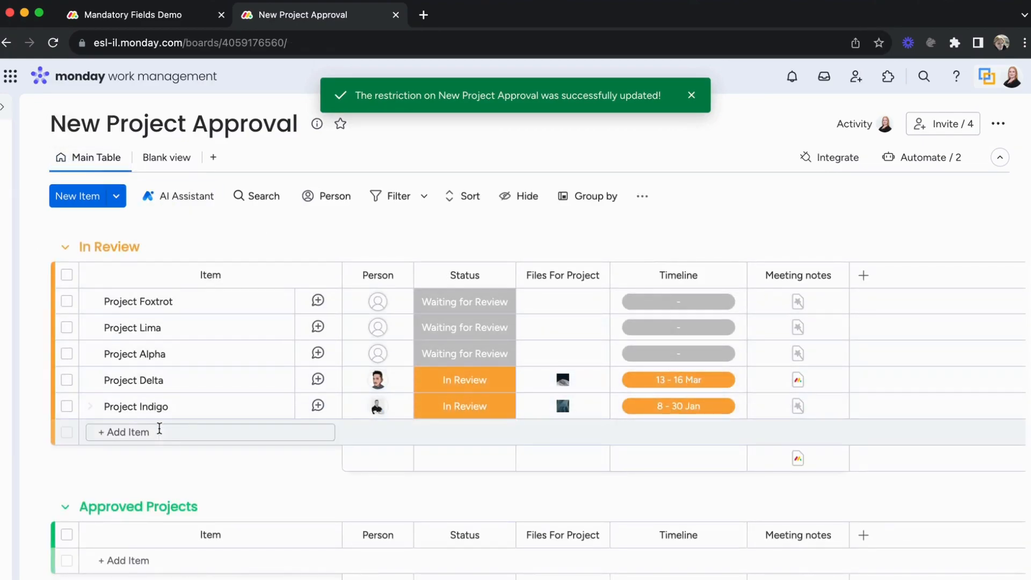
pyautogui.click(473, 412)
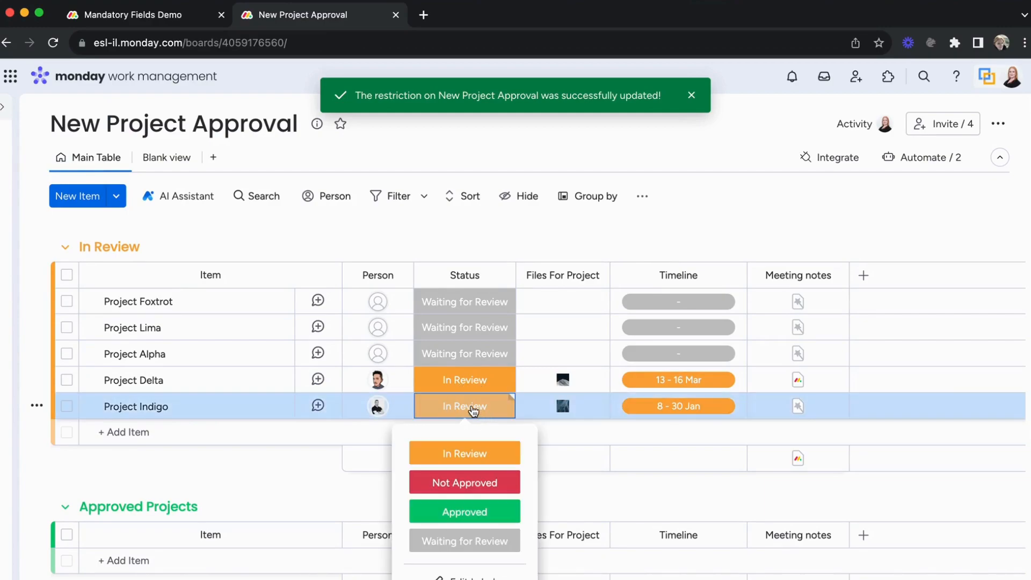
pyautogui.click(457, 519)
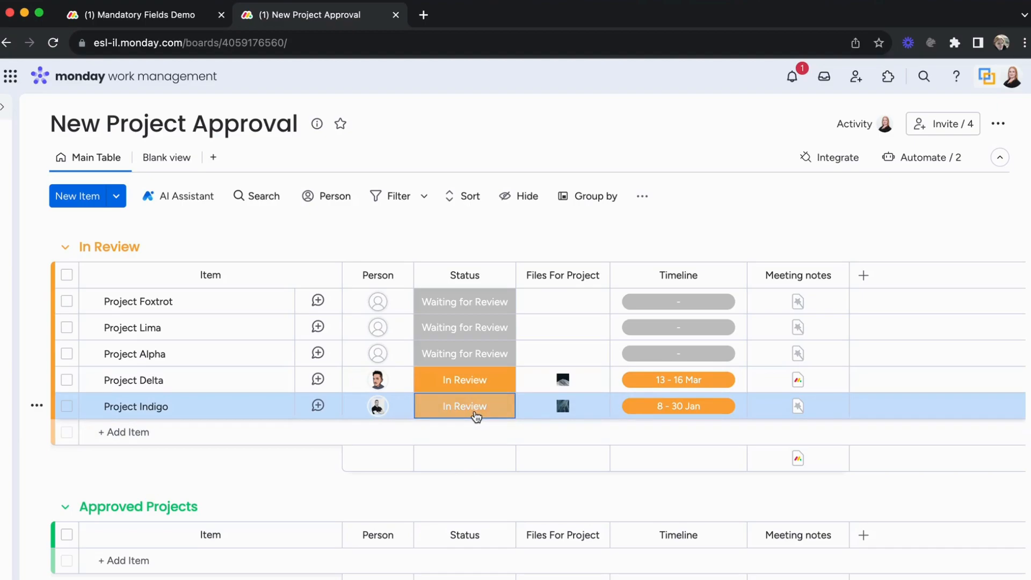
pyautogui.click(792, 75)
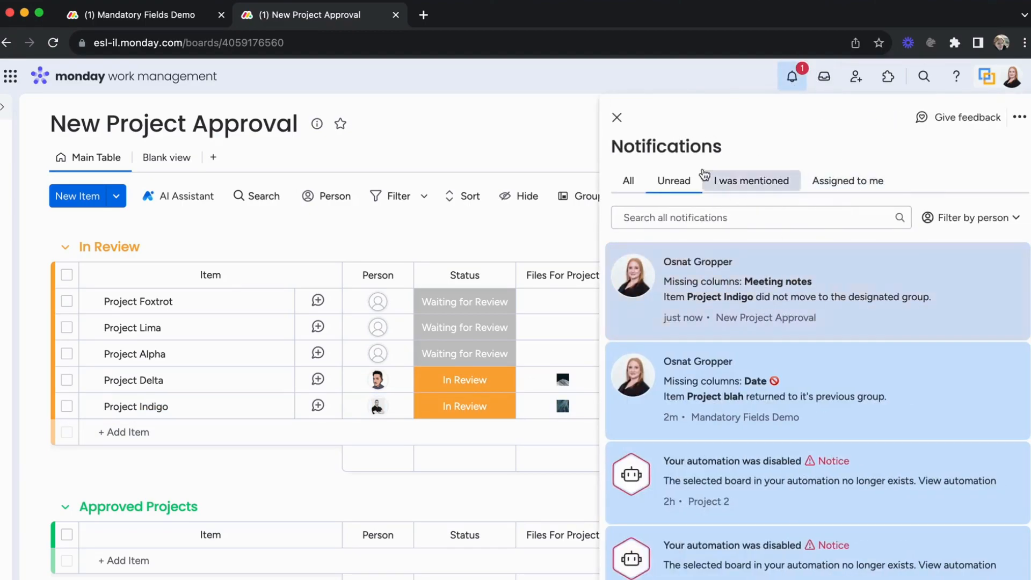
pyautogui.click(623, 119)
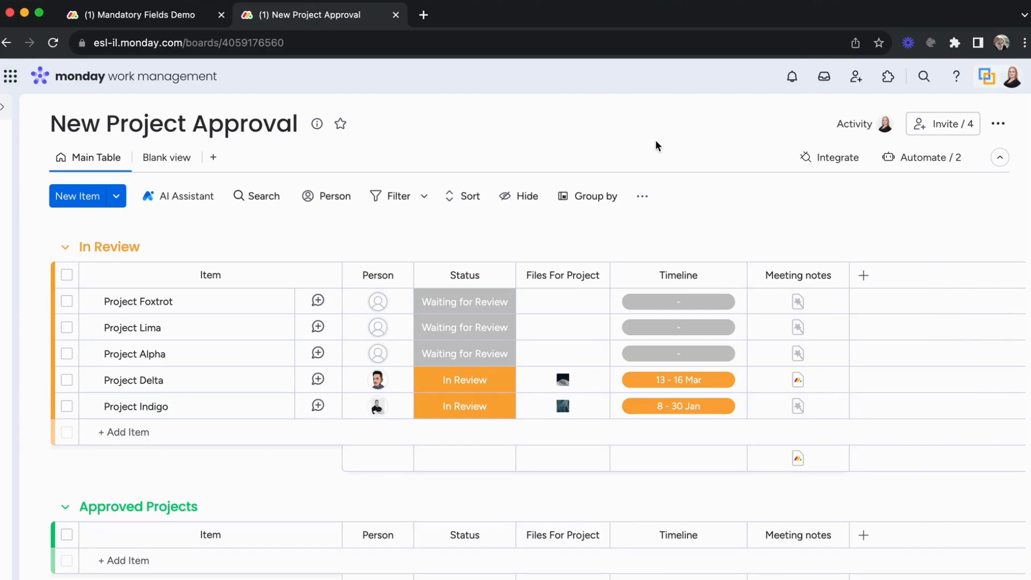
# - Open Project Indigo's Meeting notes document and close it
pyautogui.click(804, 412)
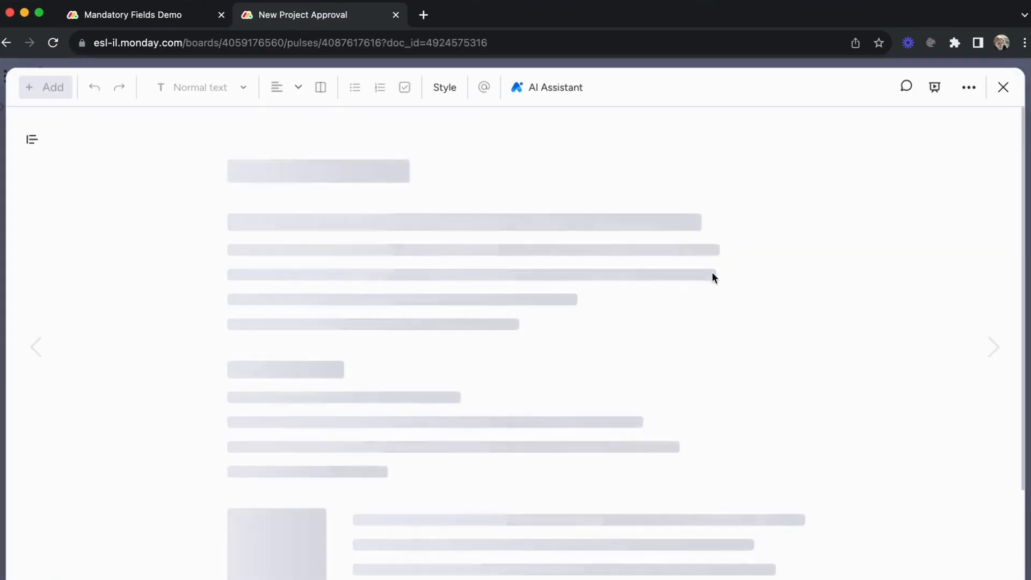
pyautogui.click(1007, 97)
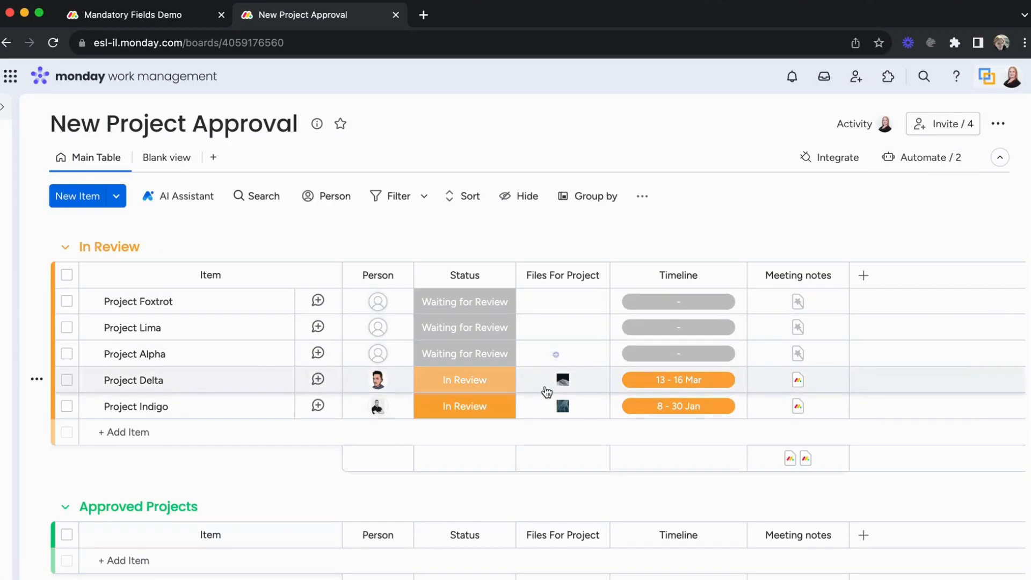
# - Open the Project Pipeline board from the Mandatory Fields folder in the workspace navigation
pyautogui.click(448, 416)
pyautogui.click(446, 511)
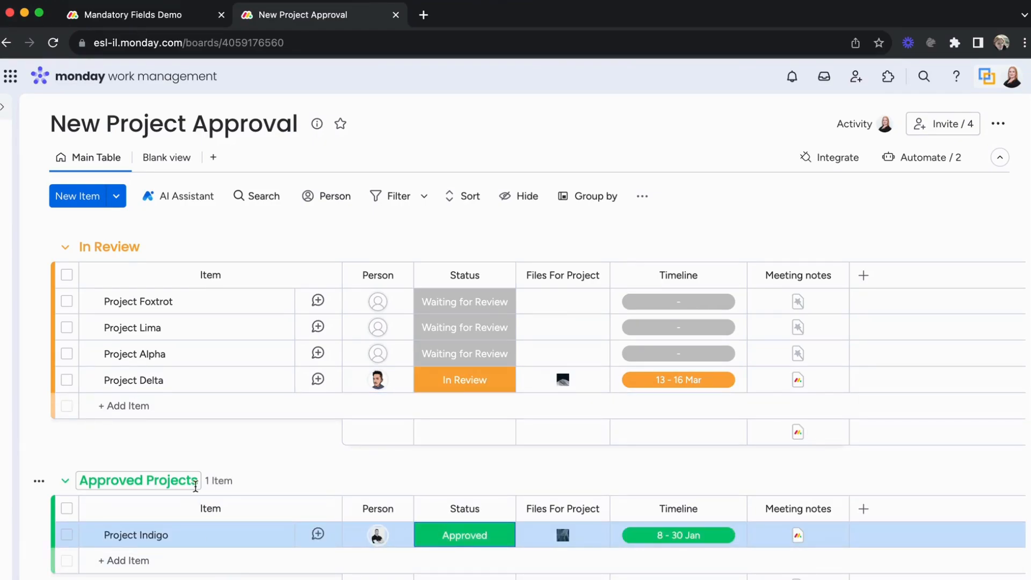
pyautogui.click(7, 109)
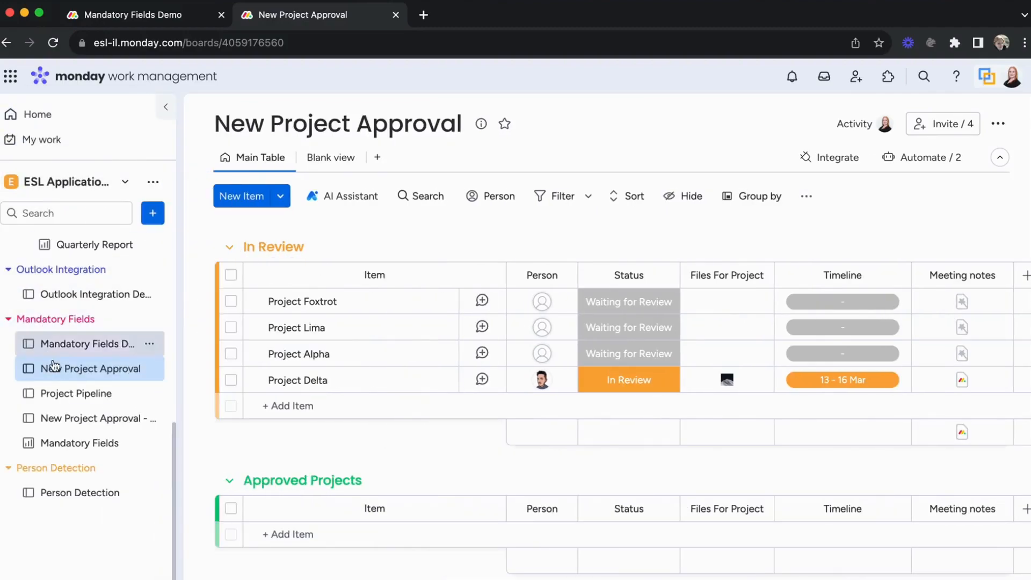
pyautogui.click(59, 393)
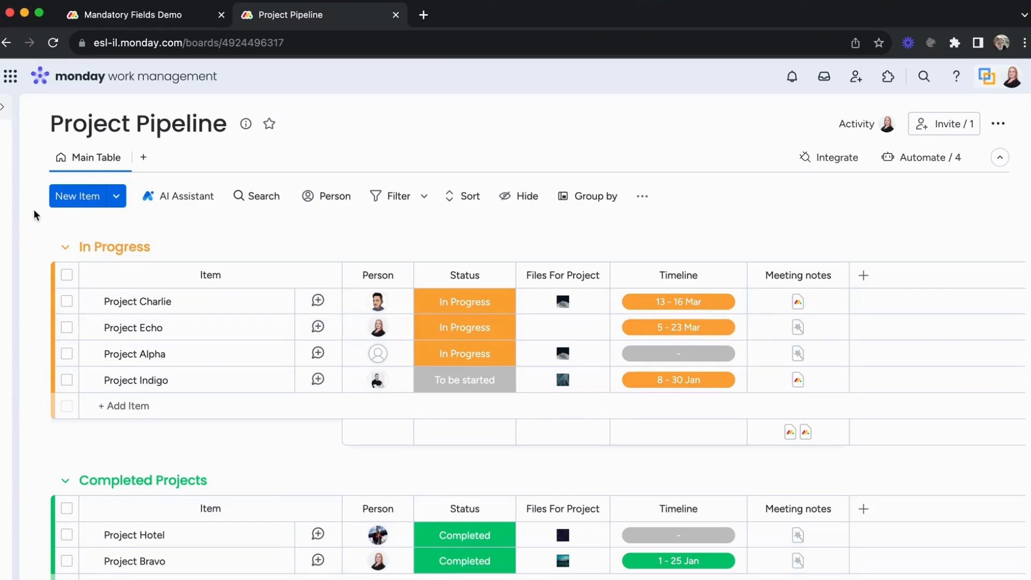
# - Open the Mandatory Fields Demo board from the workspace navigation and close the navigation pane
pyautogui.click(5, 107)
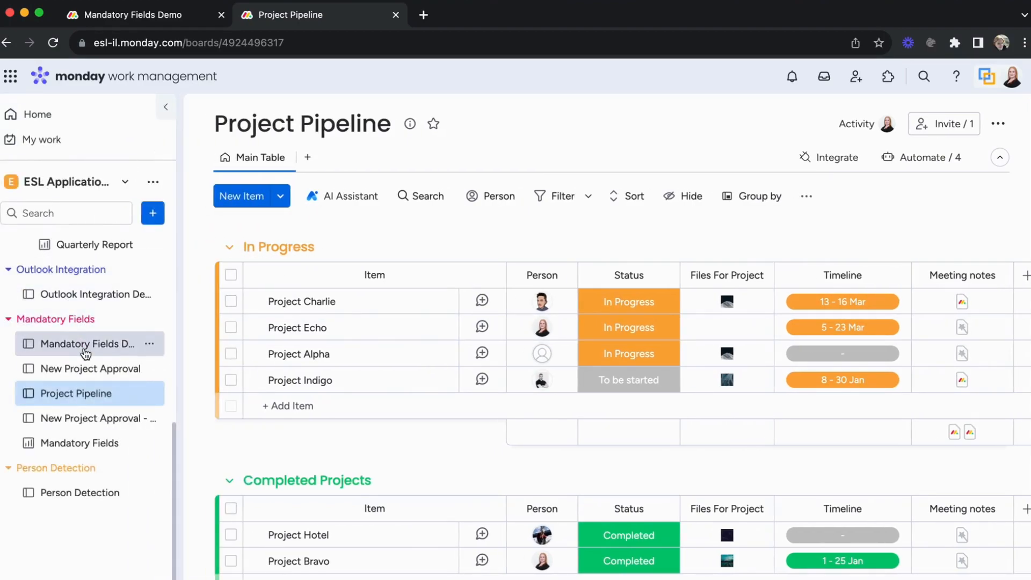
pyautogui.click(115, 348)
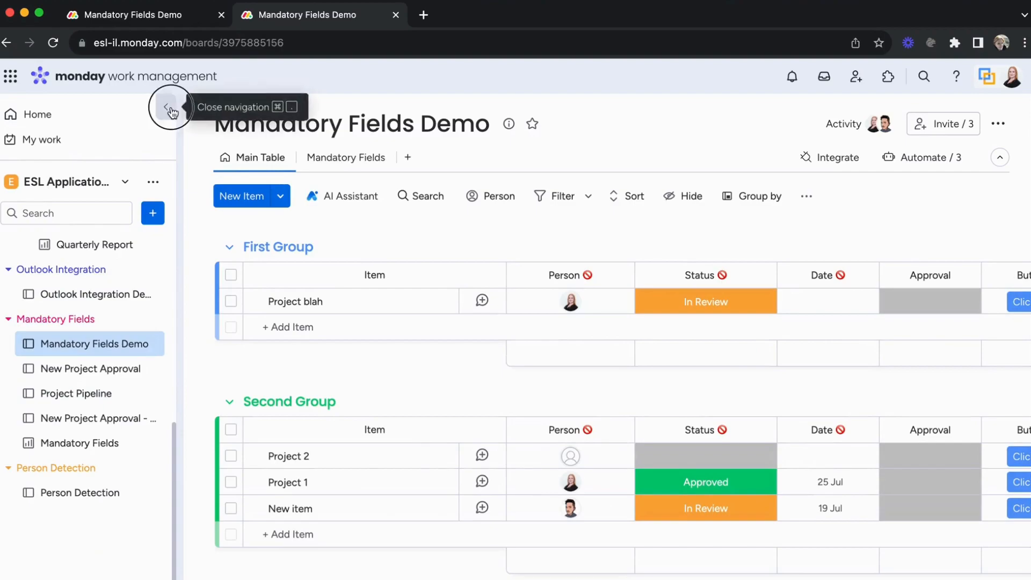
pyautogui.click(165, 107)
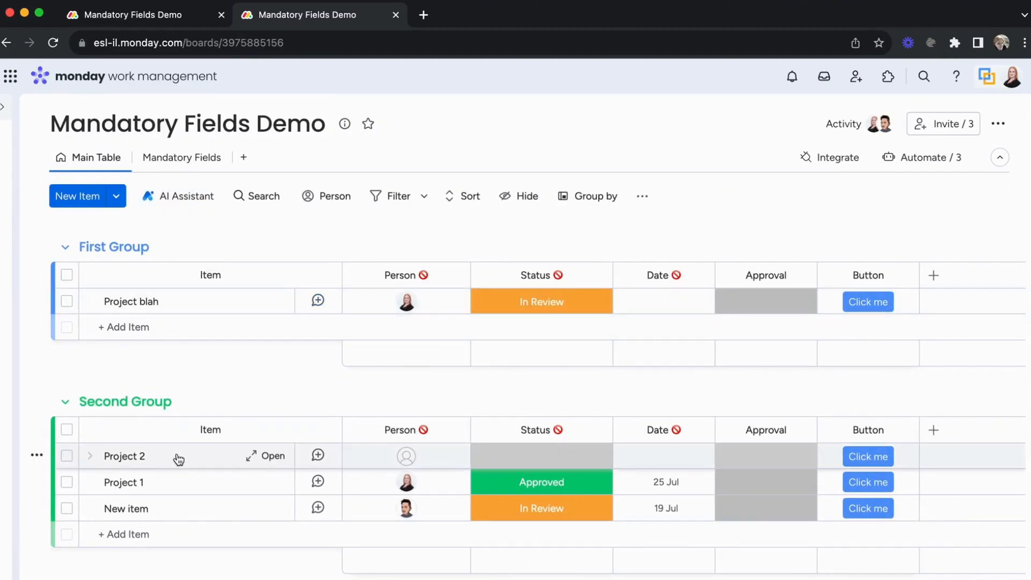